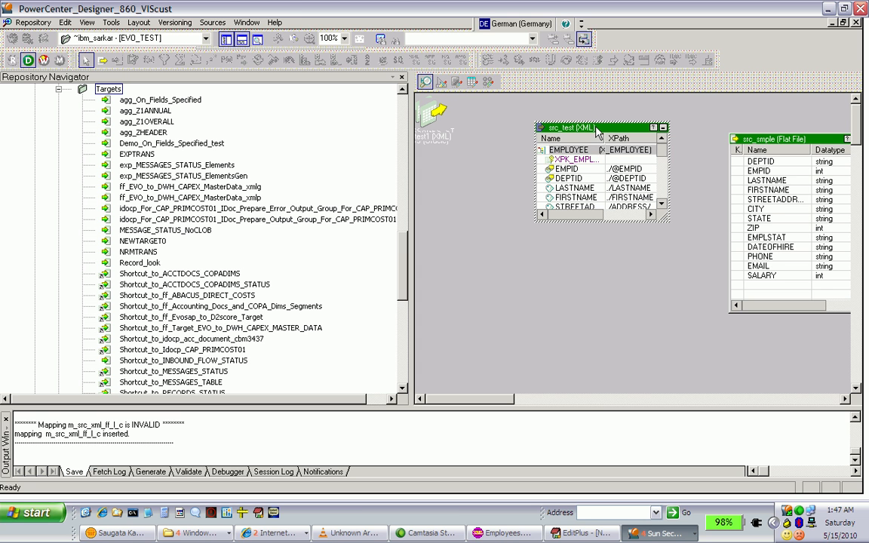
Open the src_test XML source in a maximized editor and review the X_EMPLOYEE, X_SALARY, X_EMAIL and X_PHONE views
double_click(596, 130)
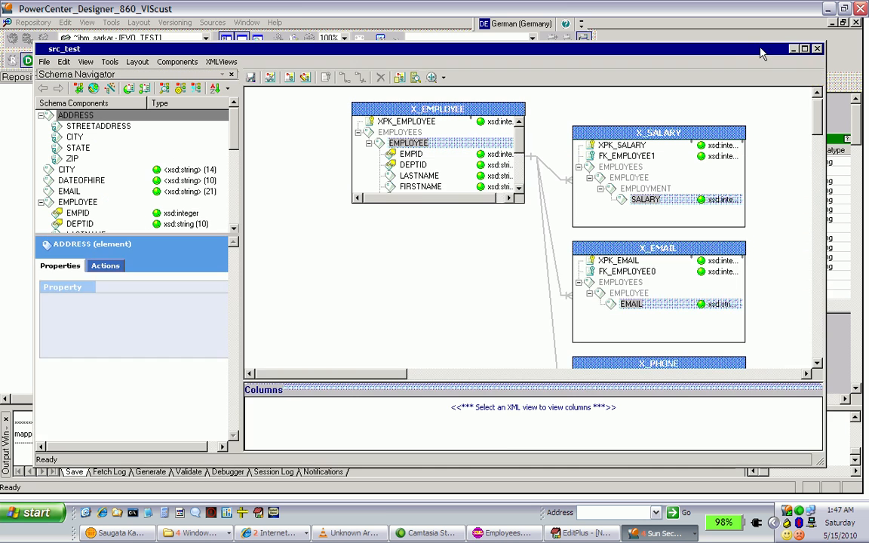
click(805, 48)
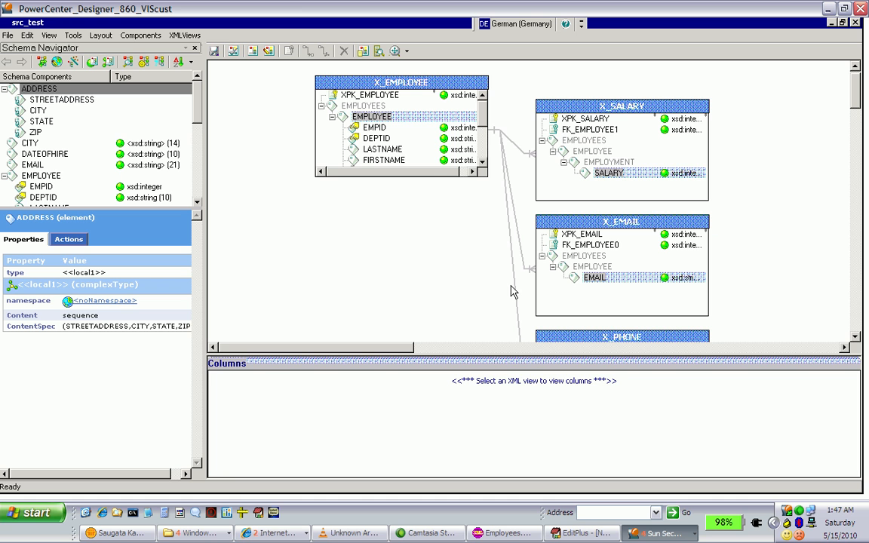
click(440, 105)
click(553, 151)
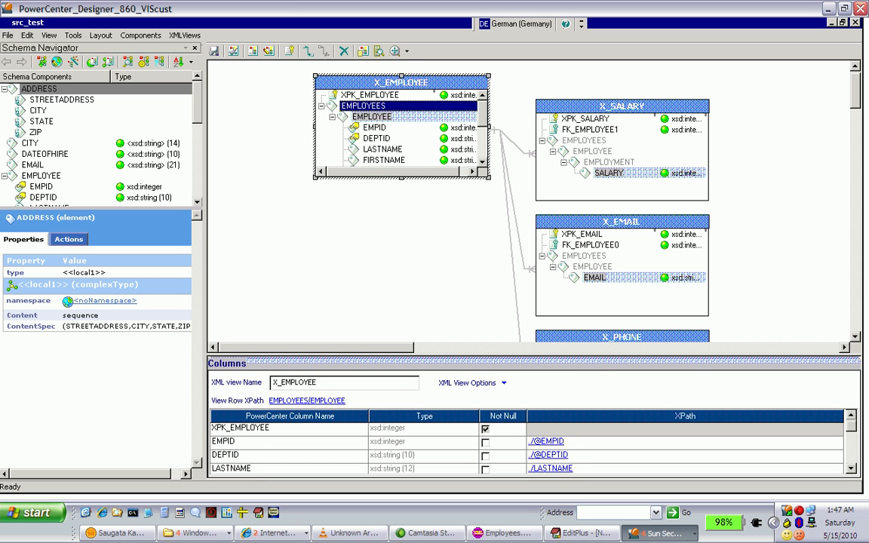
click(548, 298)
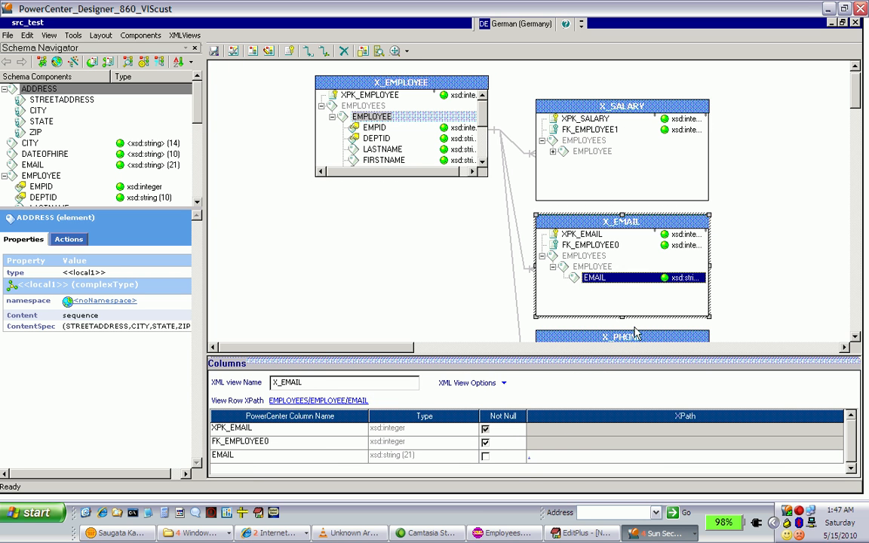
click(679, 337)
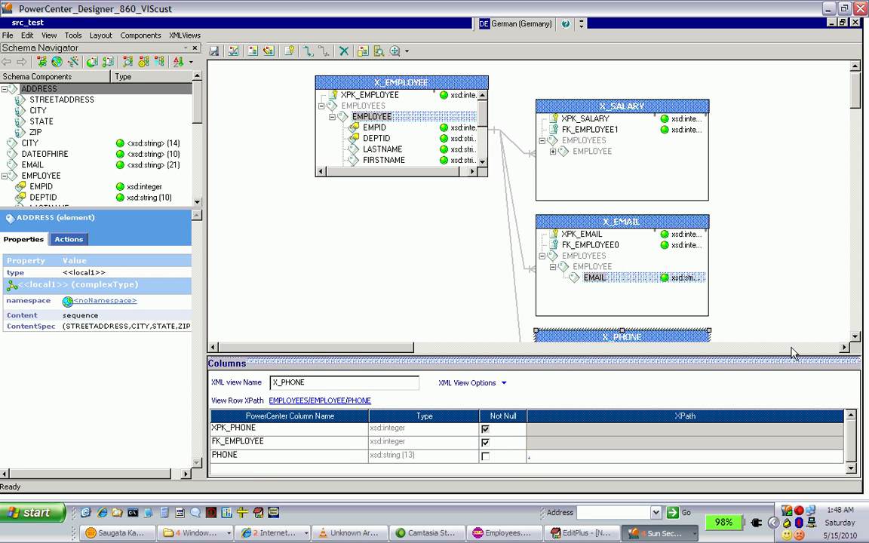
click(856, 337)
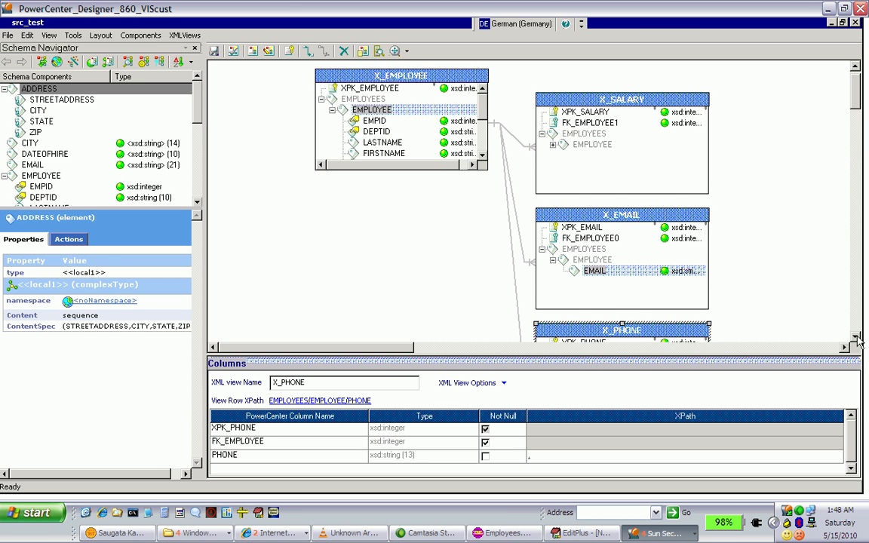
click(856, 339)
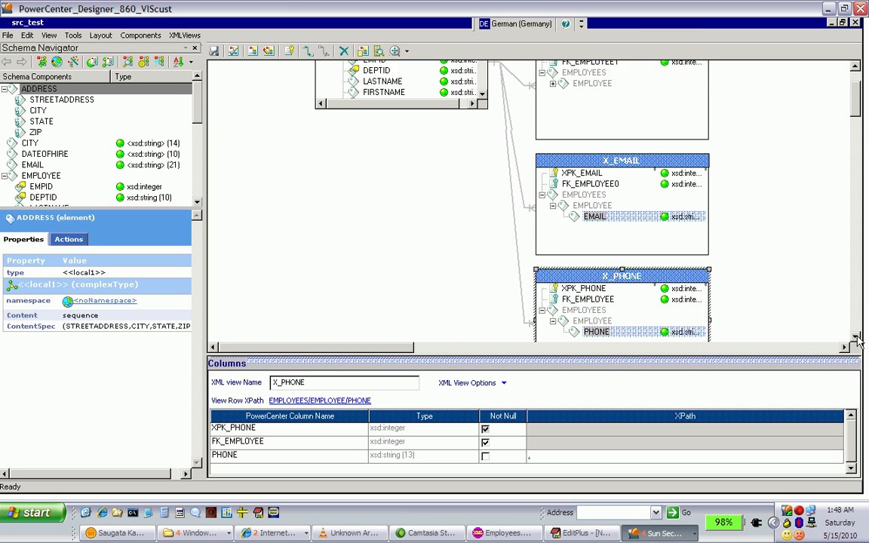
Examine how the X_EMPLOYEE view relates to X_EMAIL, highlighting LASTNAME and the foreign key FK_EMPLOYEE0
click(856, 67)
click(855, 68)
click(855, 68)
click(855, 68)
click(855, 68)
click(855, 68)
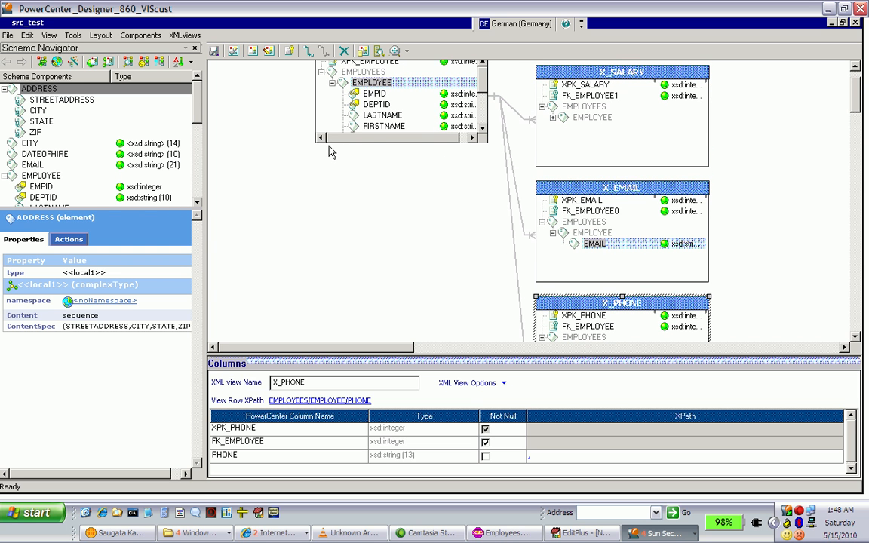
click(382, 117)
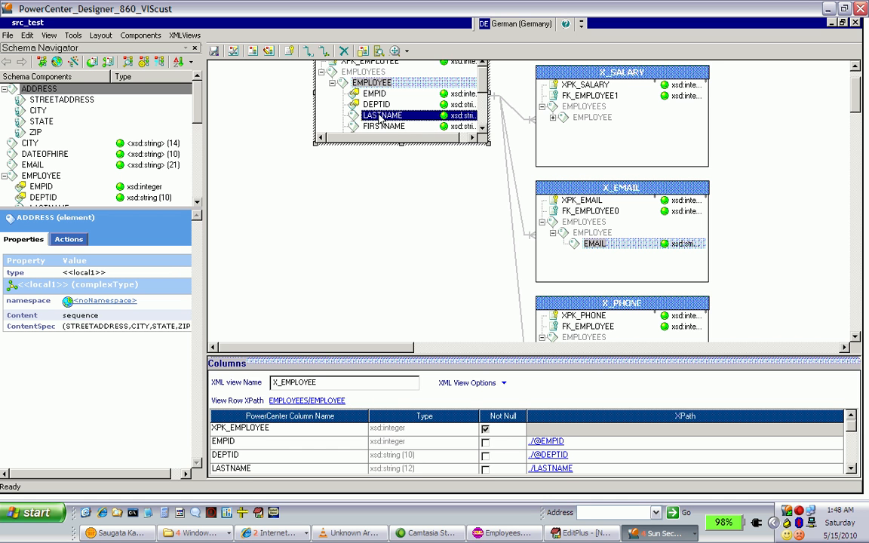
click(621, 214)
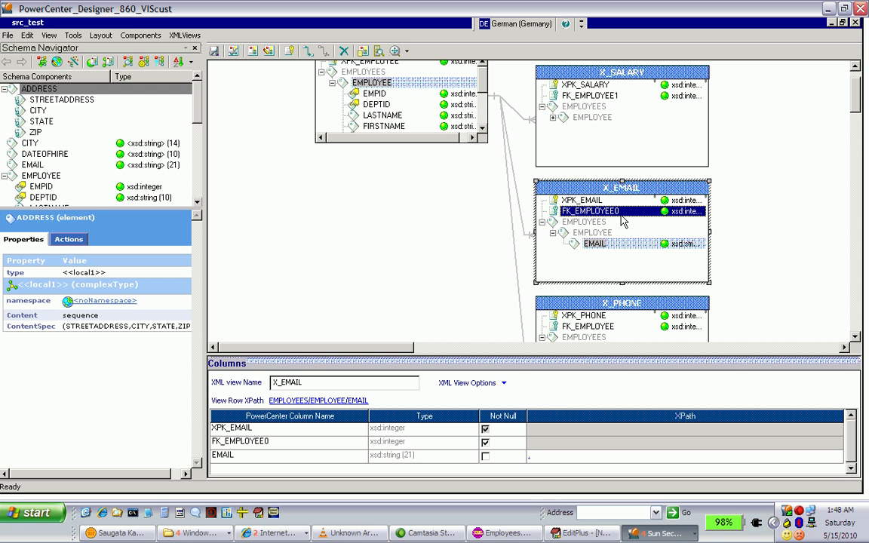
Switch to the EditPlus notes and review the column outlines of the Employee and Email tables
click(577, 536)
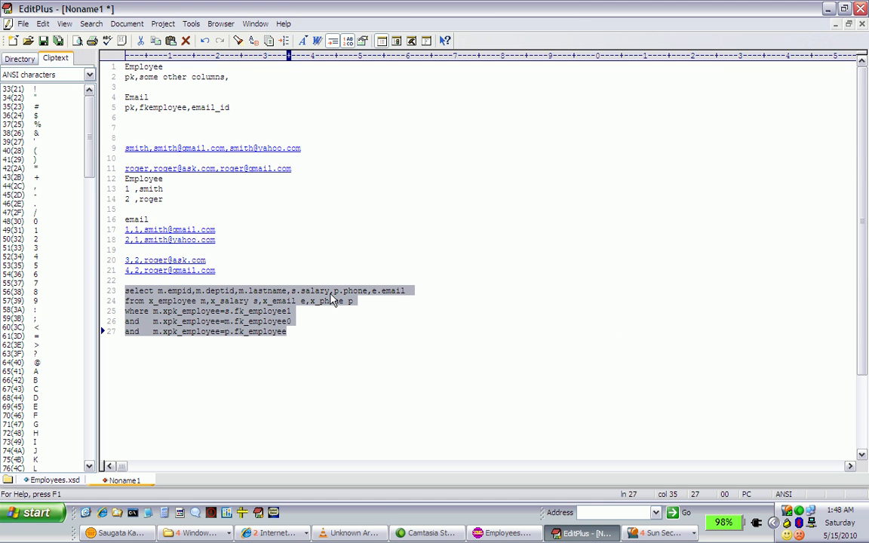
click(348, 170)
key(Up)
key(Up)
key(Up)
key(Up)
key(Up)
key(Up)
key(Up)
key(Up)
key(Up)
key(Up)
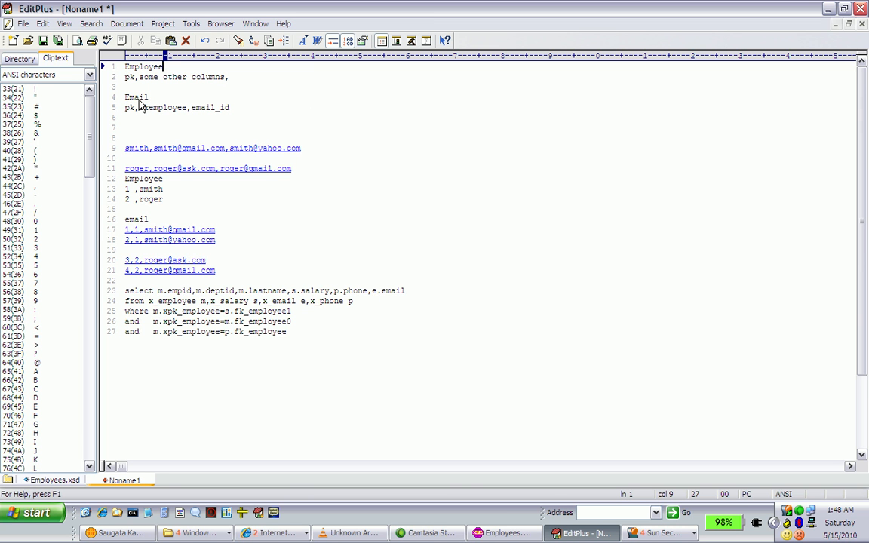
click(126, 67)
Trace the first sample employee's primary key to the matching foreign keys in the first two email rows
click(158, 190)
click(137, 230)
key(BackSpace)
text(1)
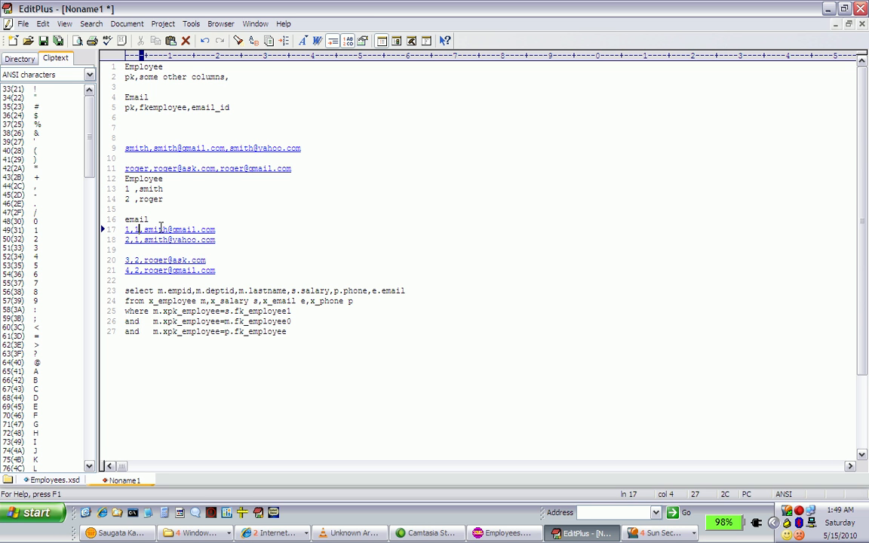
click(160, 229)
click(130, 240)
click(123, 190)
drag(123, 190, 164, 190)
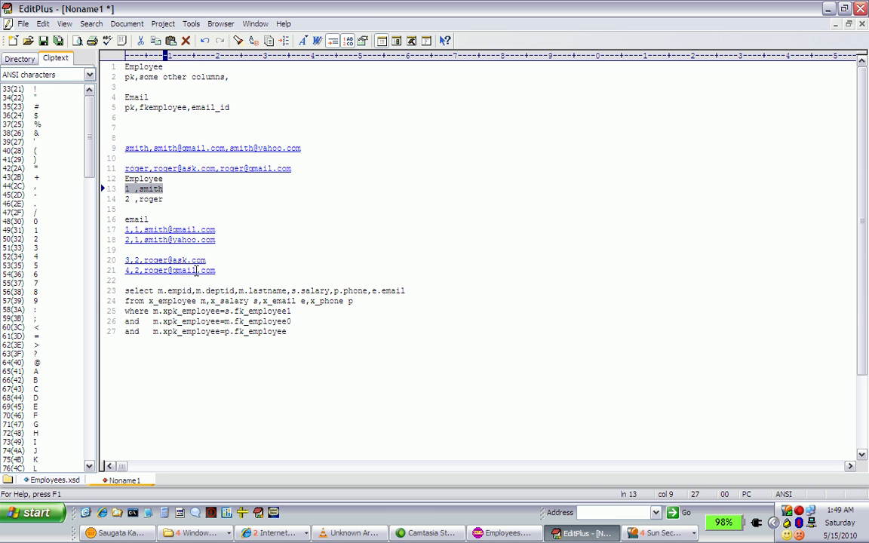
click(182, 240)
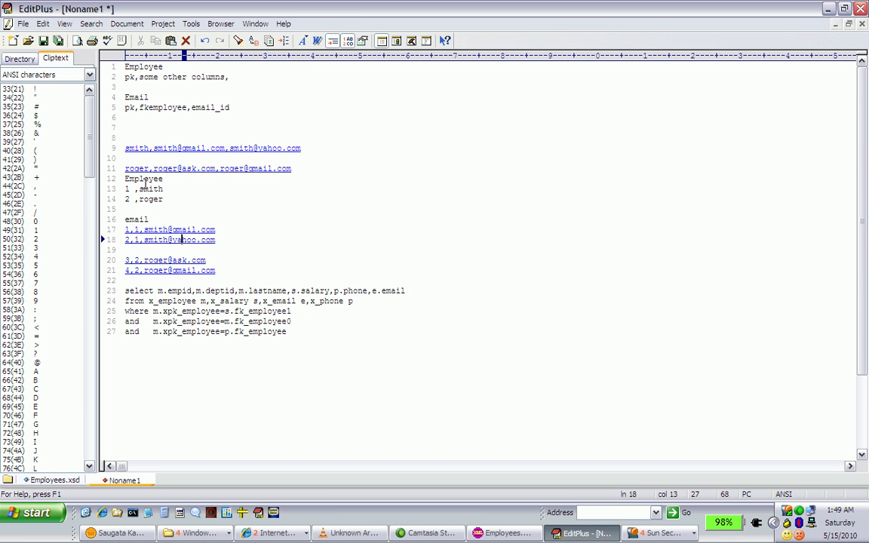
Trace the second sample employee's key 2 to the foreign keys in email rows 3 and 4
click(126, 170)
click(126, 198)
click(125, 260)
double_click(127, 199)
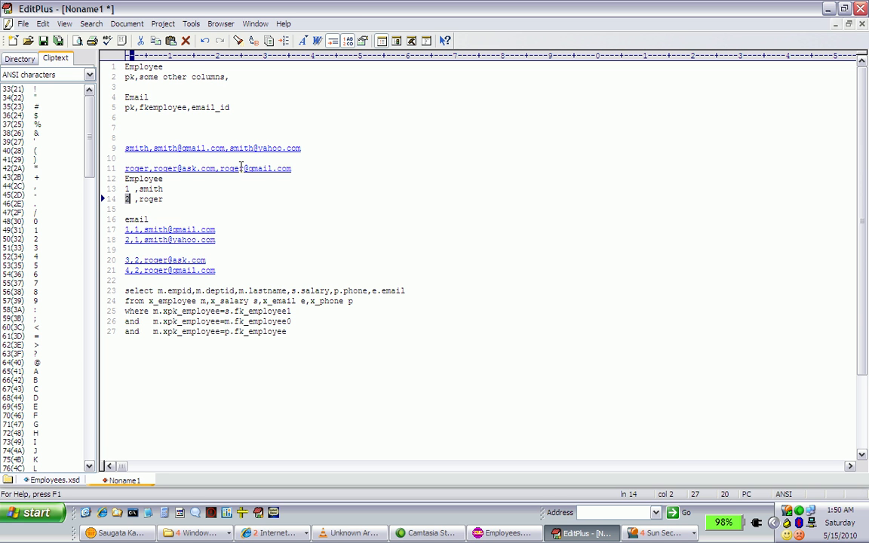
double_click(128, 270)
text(4)
click(142, 270)
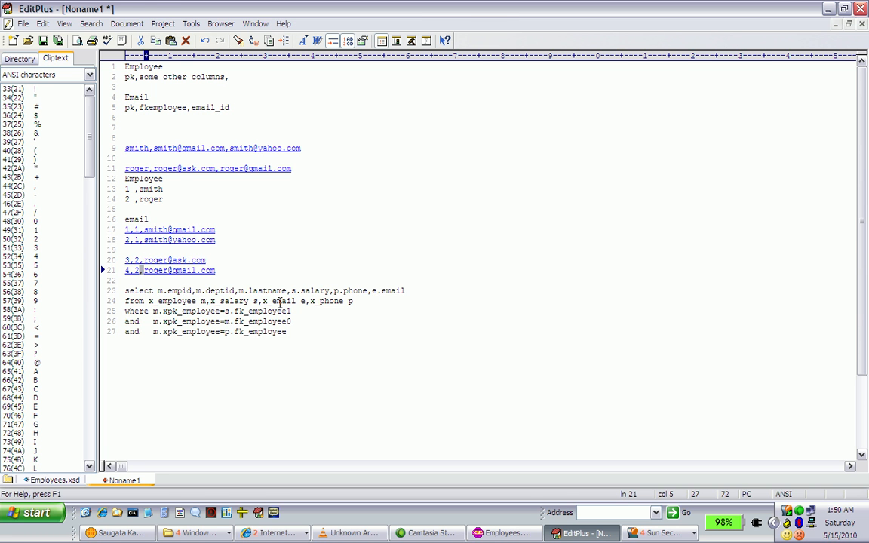
Switch back to PowerCenter Designer and compare the X_EMPLOYEE view with its child views X_SALARY, X_EMAIL and X_PHONE
key(alt+Tab)
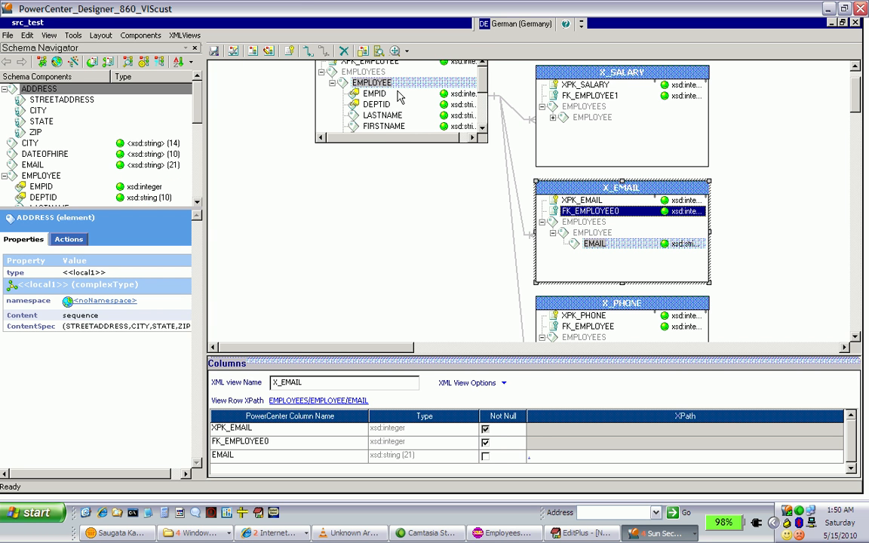
click(377, 93)
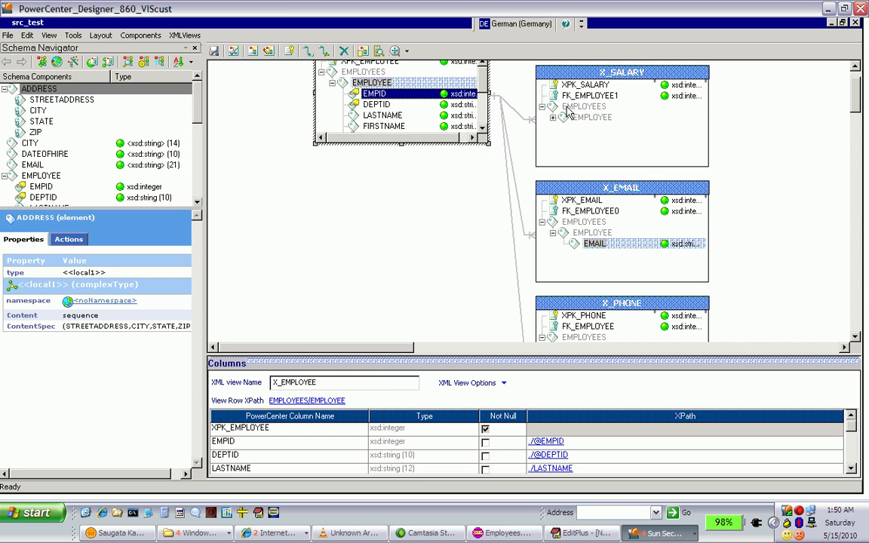
click(584, 106)
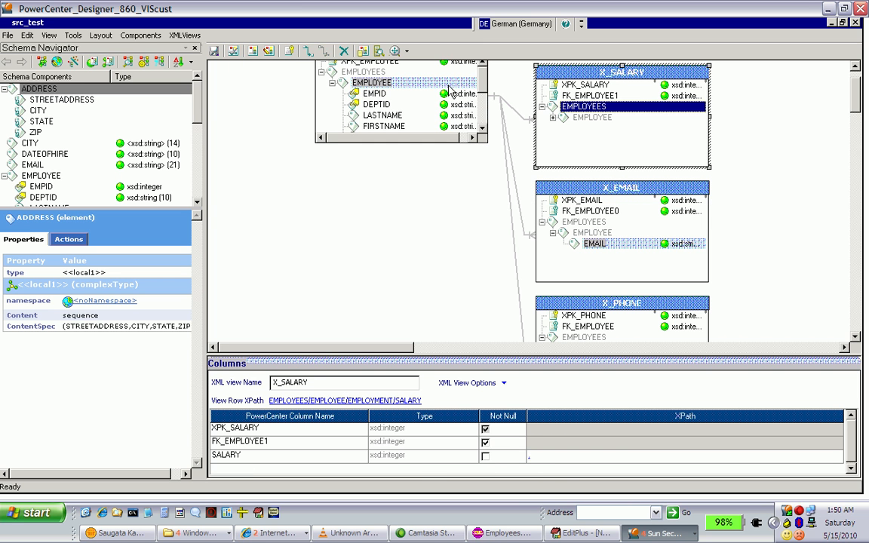
click(448, 85)
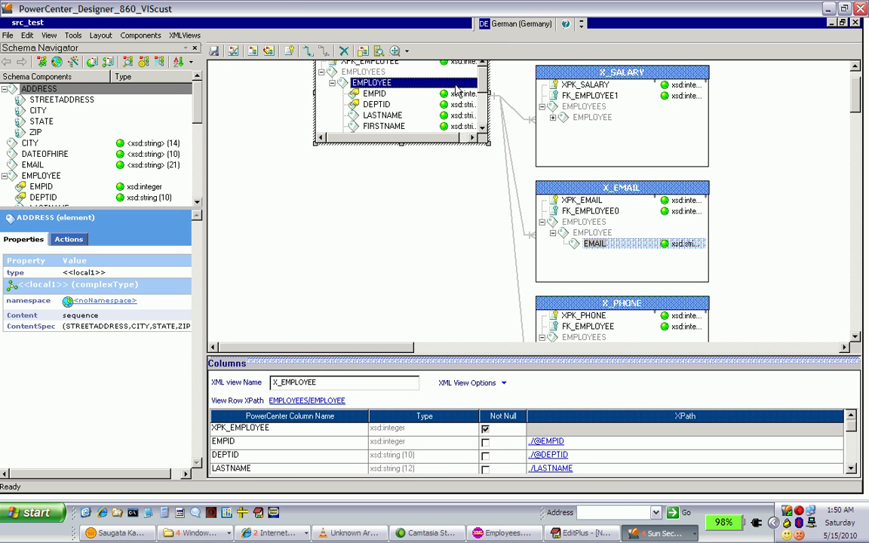
click(595, 119)
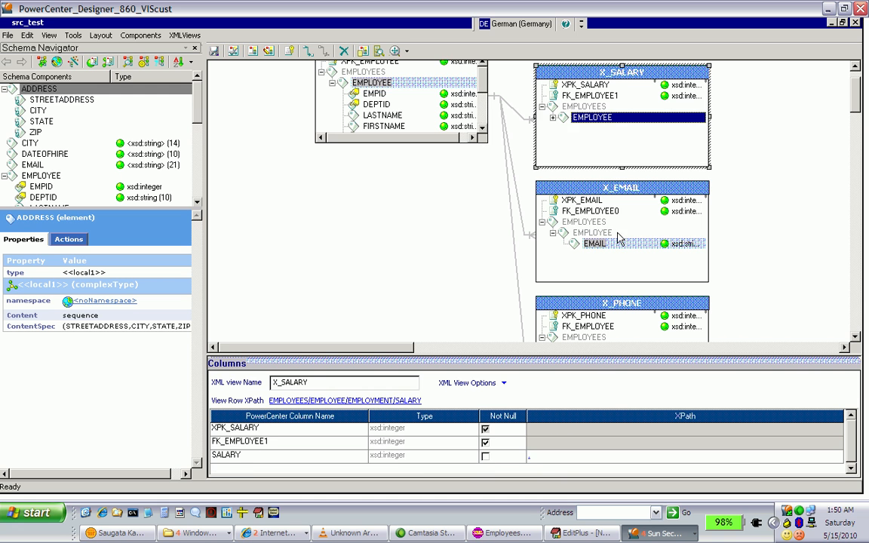
click(623, 316)
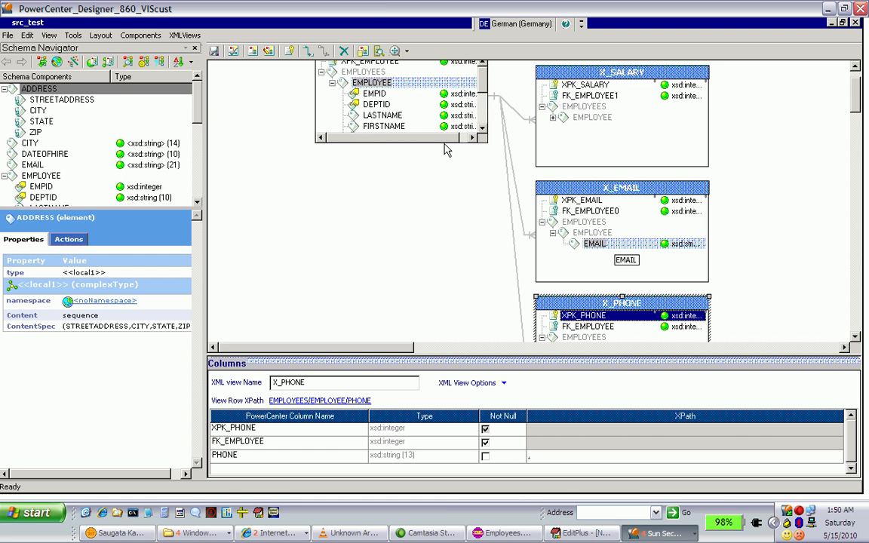
Examine the key columns and relationship lines linking X_EMPLOYEE to X_SALARY, X_EMAIL and X_PHONE
click(856, 337)
click(856, 337)
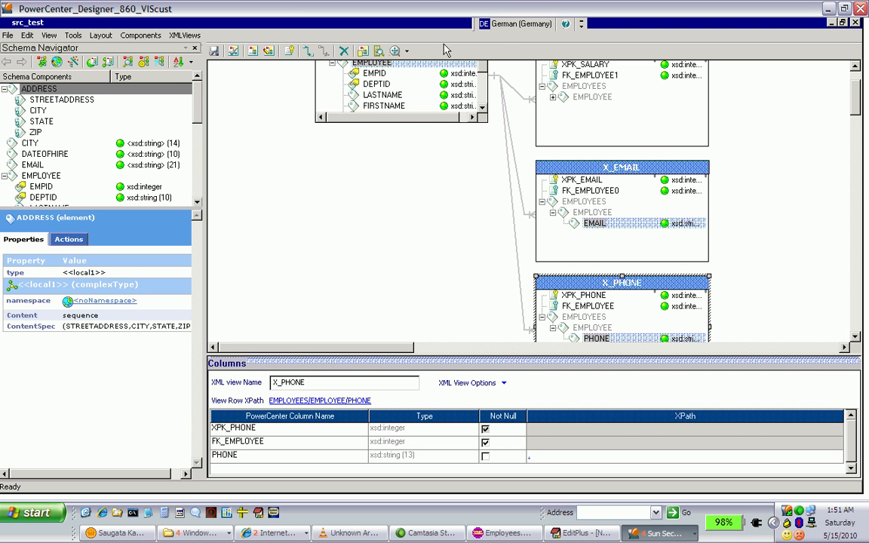
click(855, 70)
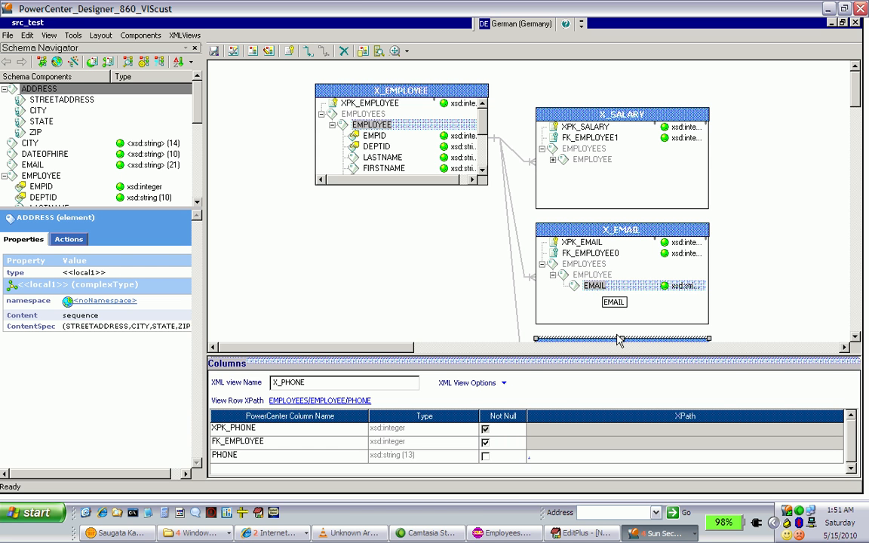
click(855, 338)
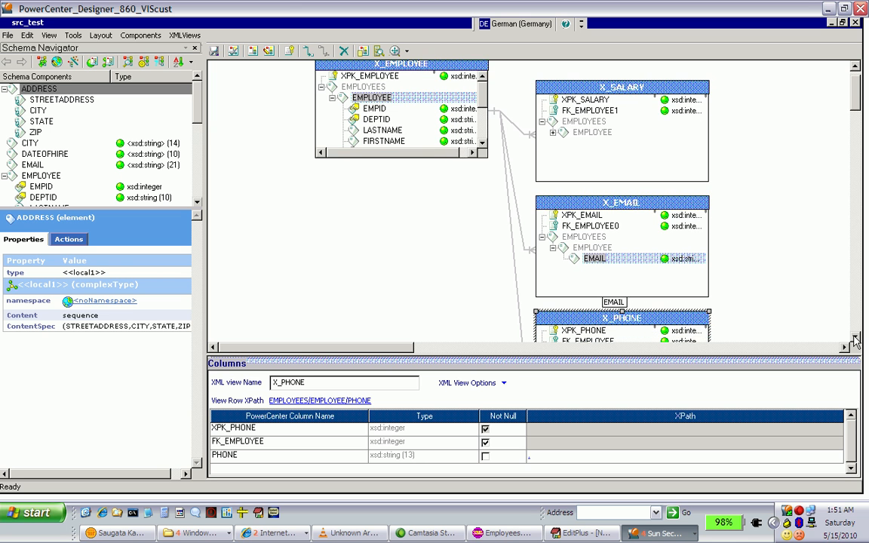
click(855, 338)
click(856, 339)
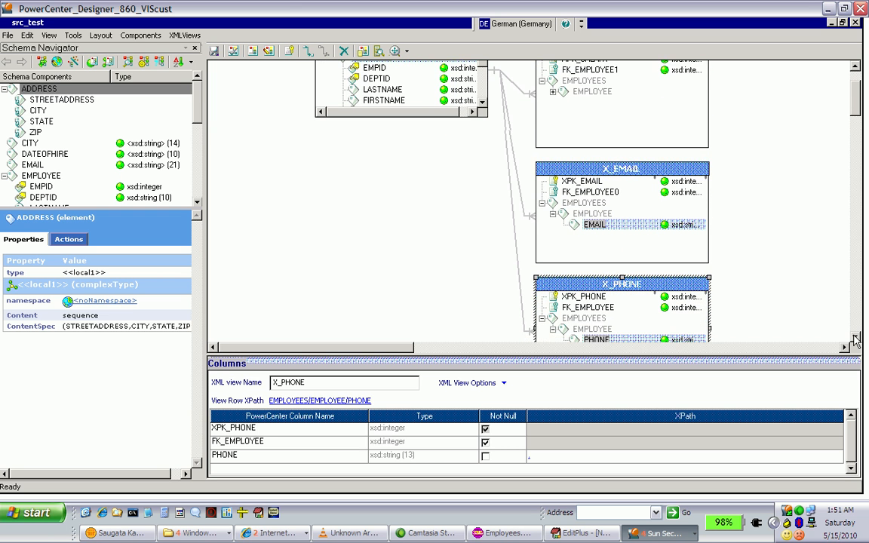
click(855, 338)
click(855, 338)
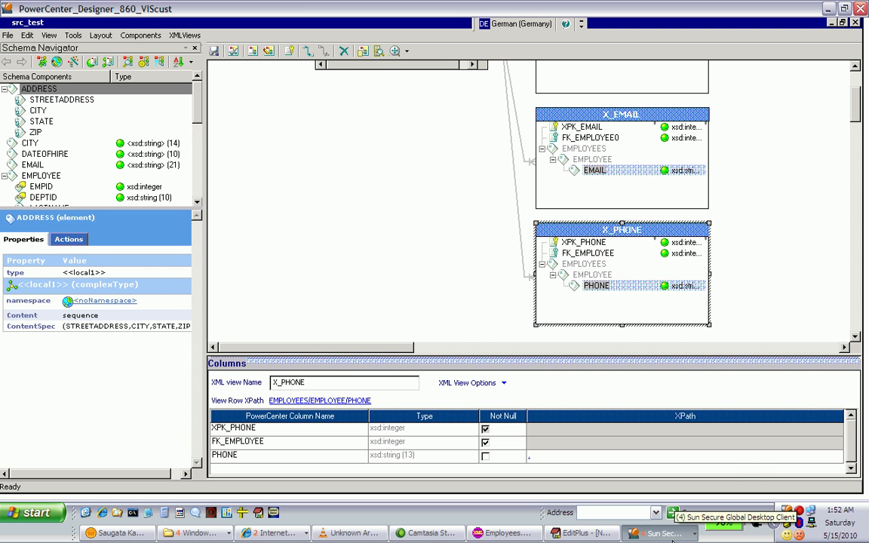
Switch to EditPlus and review the select query's empid, deptid and lastname columns and their x_employee table
click(590, 534)
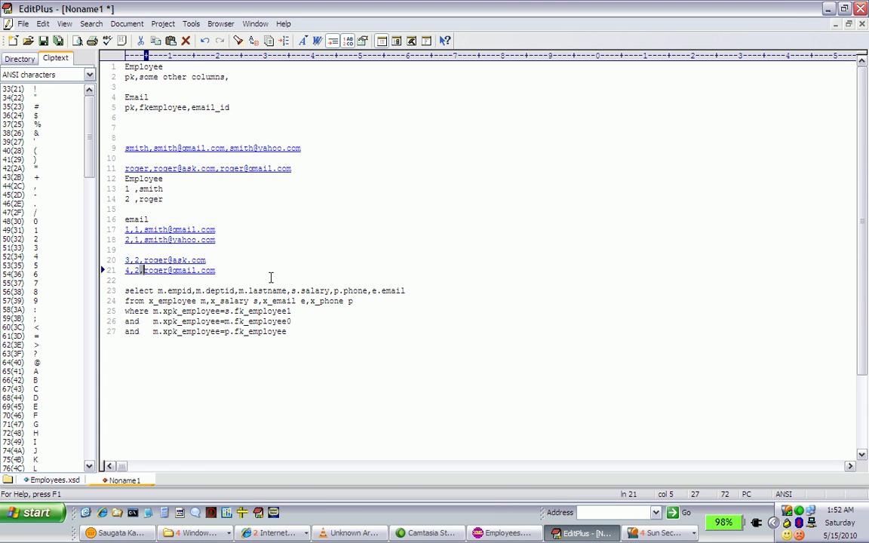
click(125, 291)
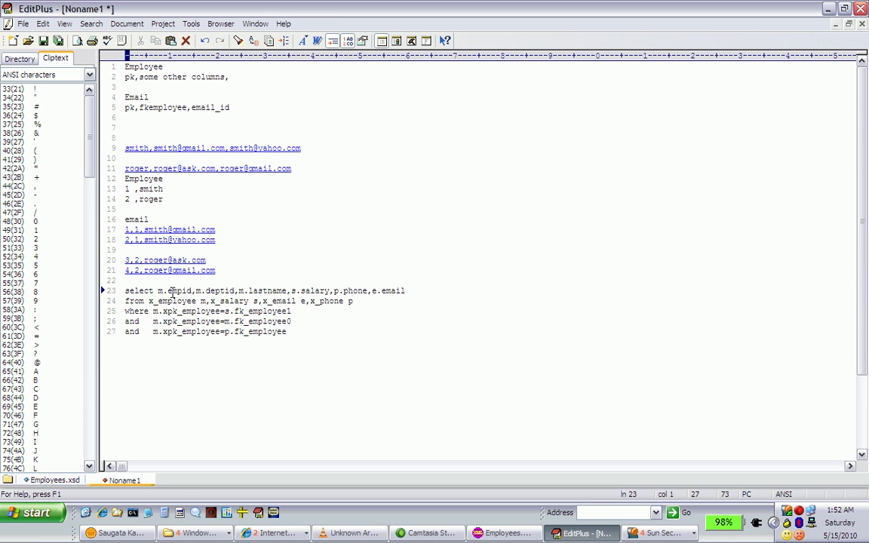
click(176, 291)
click(225, 290)
click(263, 290)
double_click(181, 301)
Switch back to PowerCenter Designer and locate the EMPID column in the X_EMPLOYEE view
key(alt+Tab)
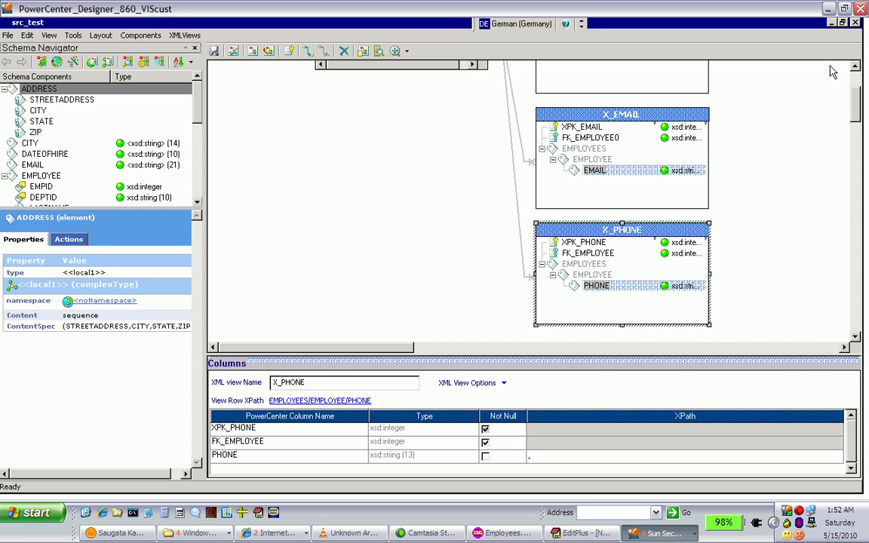
click(855, 67)
scroll(855, 67, up, 9)
scroll(855, 70, up, 5)
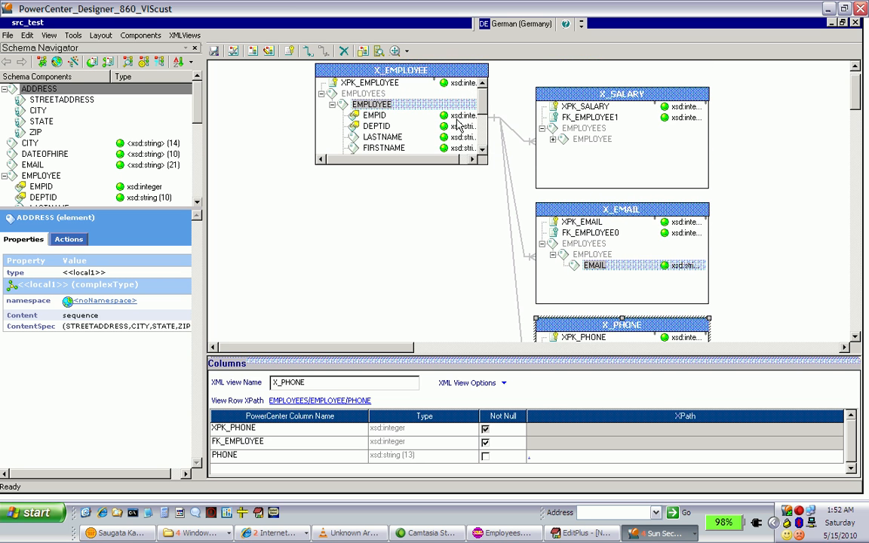
click(414, 115)
Switch to EditPlus and review the select query's salary, phone and email columns and the four tables in its from clause
key(alt+Tab)
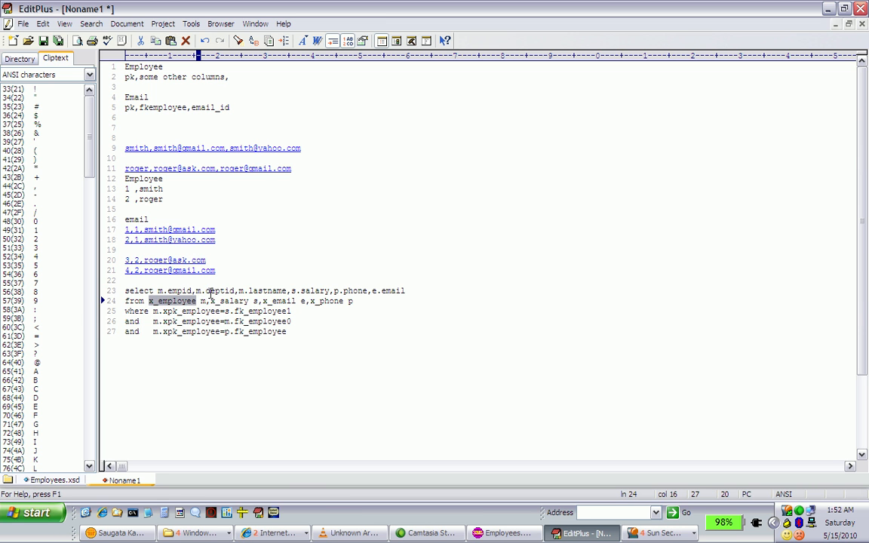
triple_click(308, 292)
double_click(309, 293)
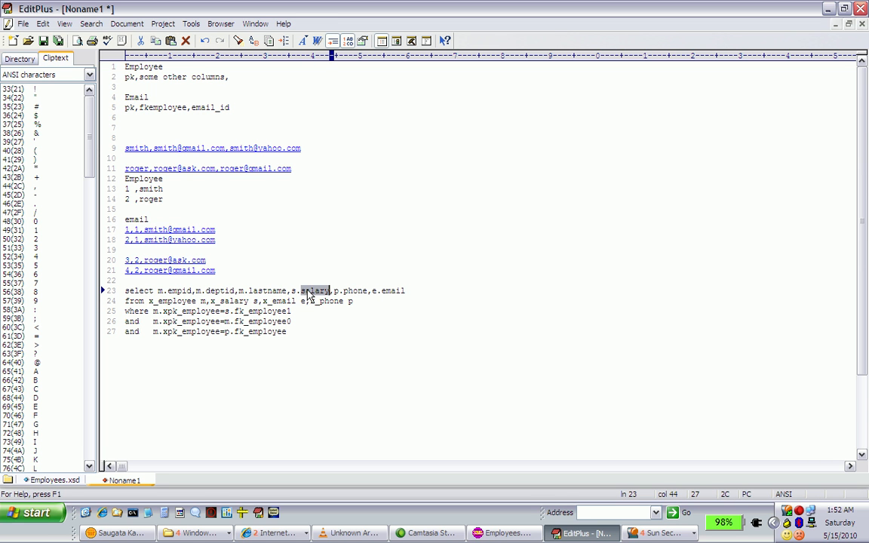
double_click(356, 291)
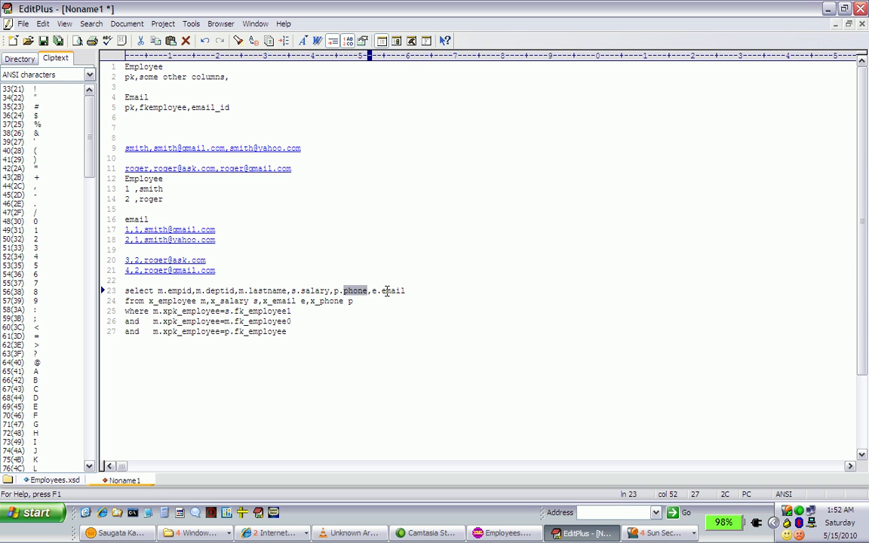
double_click(387, 291)
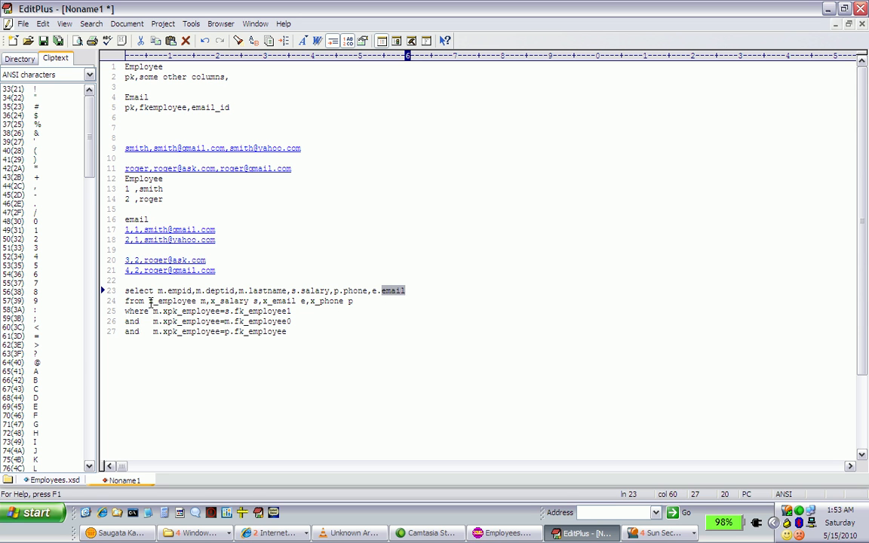
drag(149, 301, 357, 302)
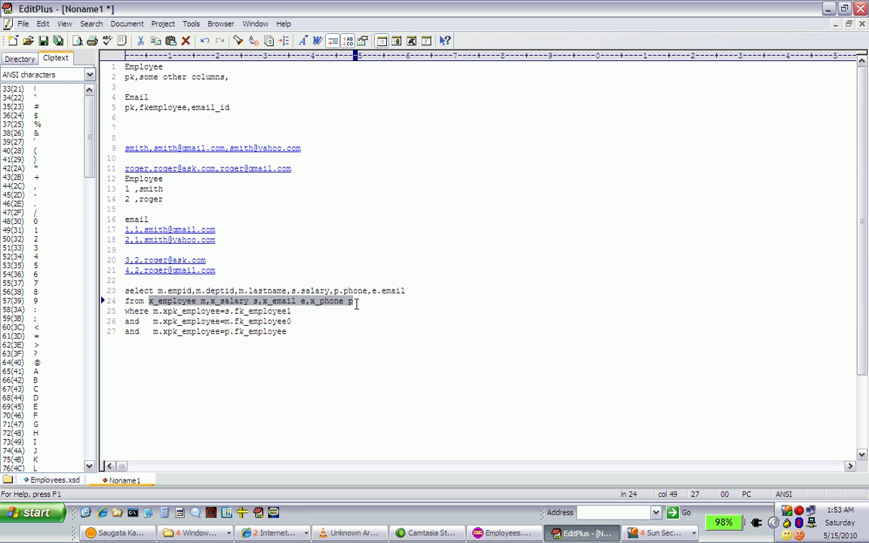
Compare the query's first join condition with the FK_EMPLOYEE1 key of the X_SALARY view in PowerCenter Designer
click(152, 312)
click(155, 313)
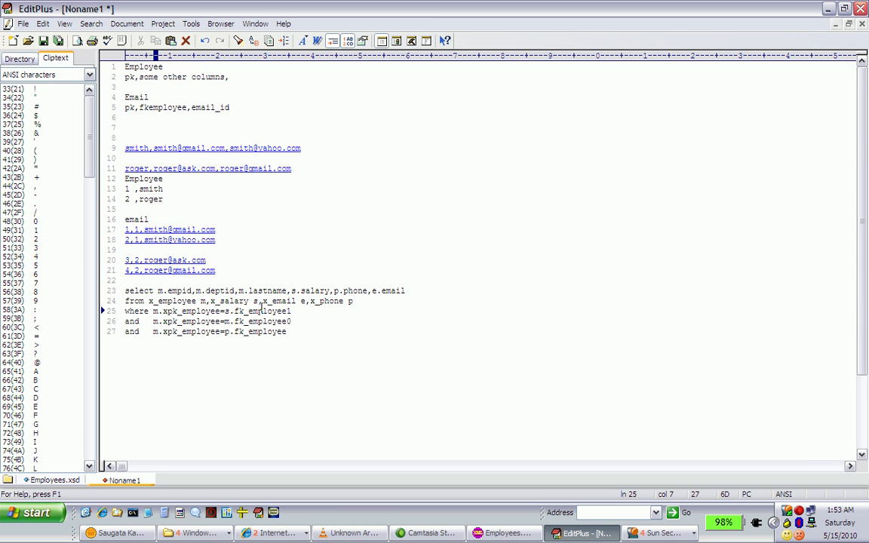
key(alt+Tab)
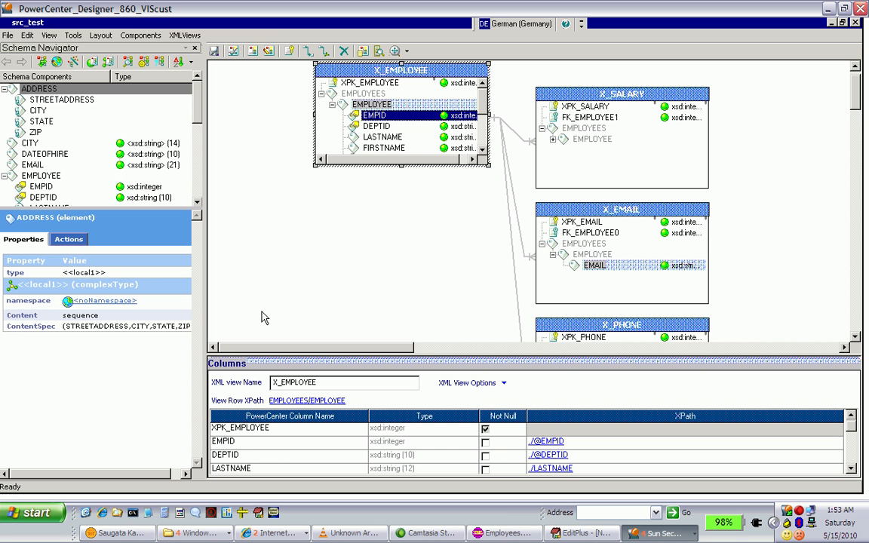
click(591, 120)
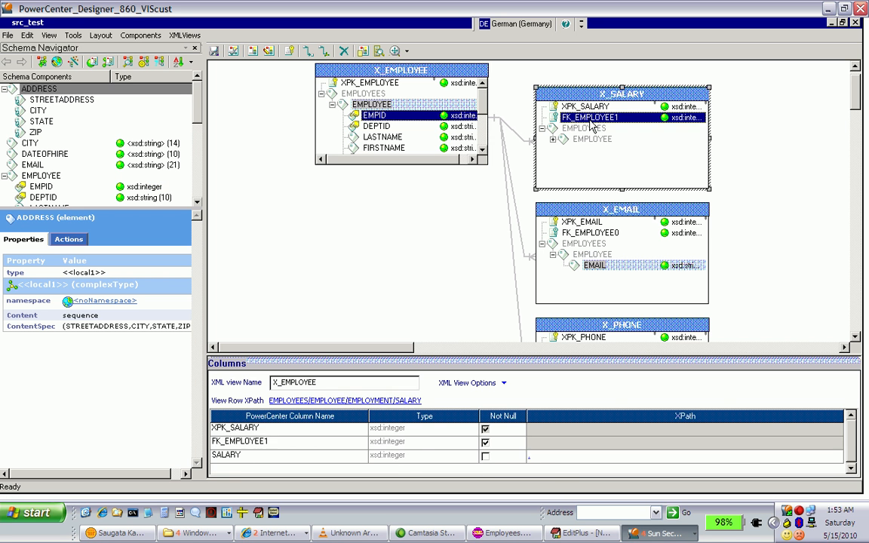
Switch back to EditPlus and select the entire join query from the select line through the last condition
key(alt+Tab)
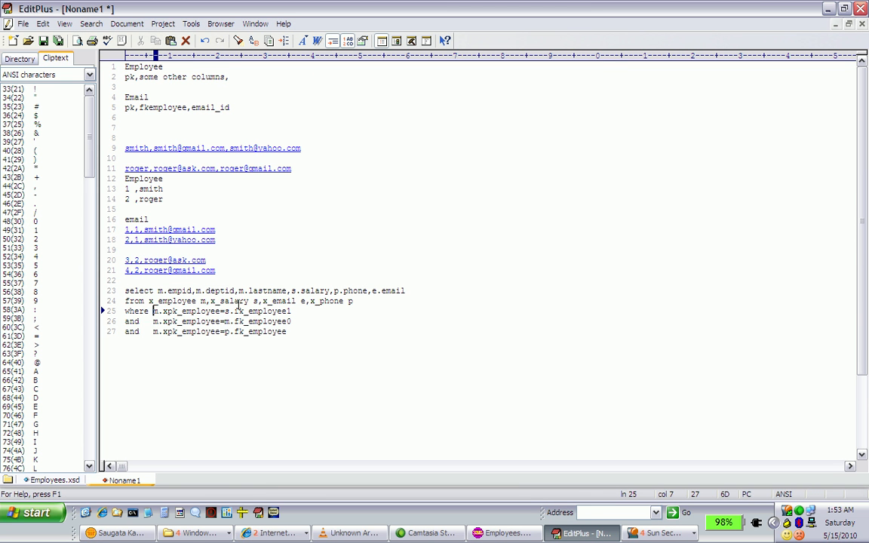
click(124, 291)
drag(124, 291, 297, 335)
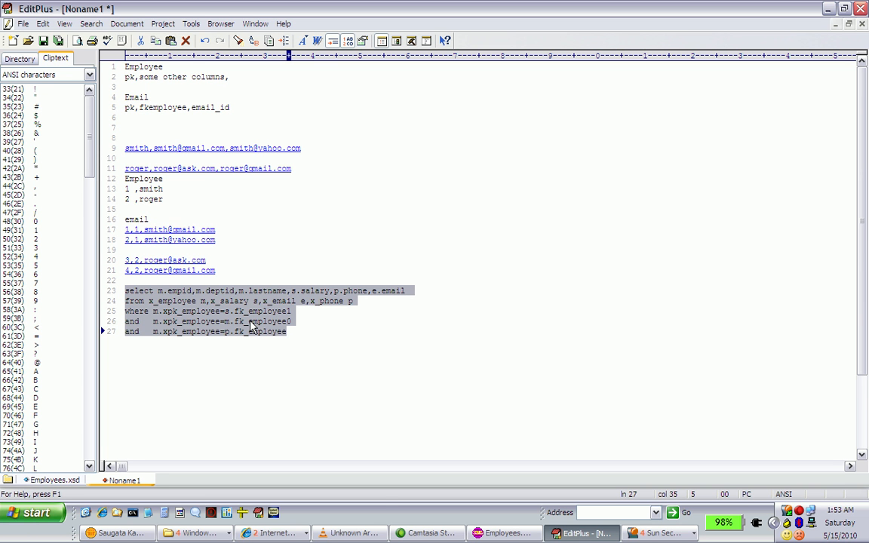
Return to PowerCenter Designer, look over the X_SALARY, X_EMAIL and X_PHONE views, and close the src_test XML editor
key(alt+Tab)
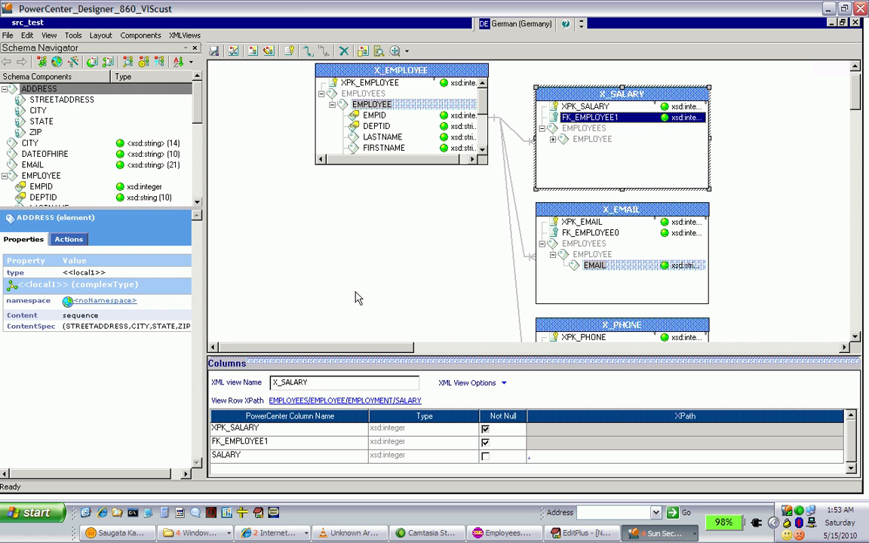
key(alt+Tab)
key(alt+Tab)
scroll(857, 340, down, 3)
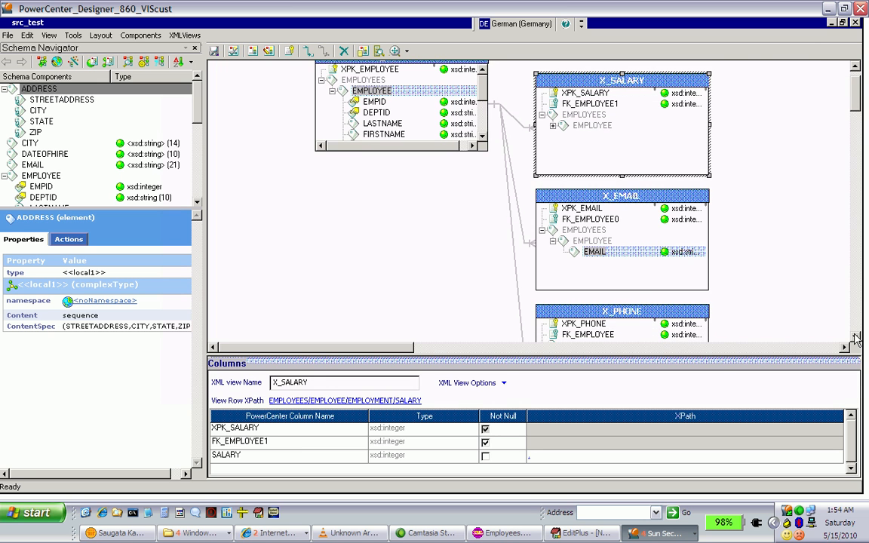
key(alt+Tab)
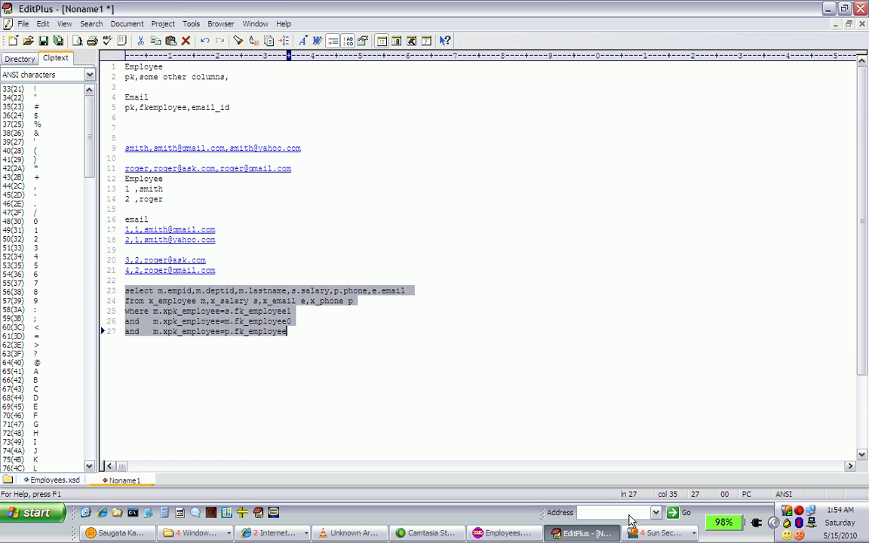
click(663, 535)
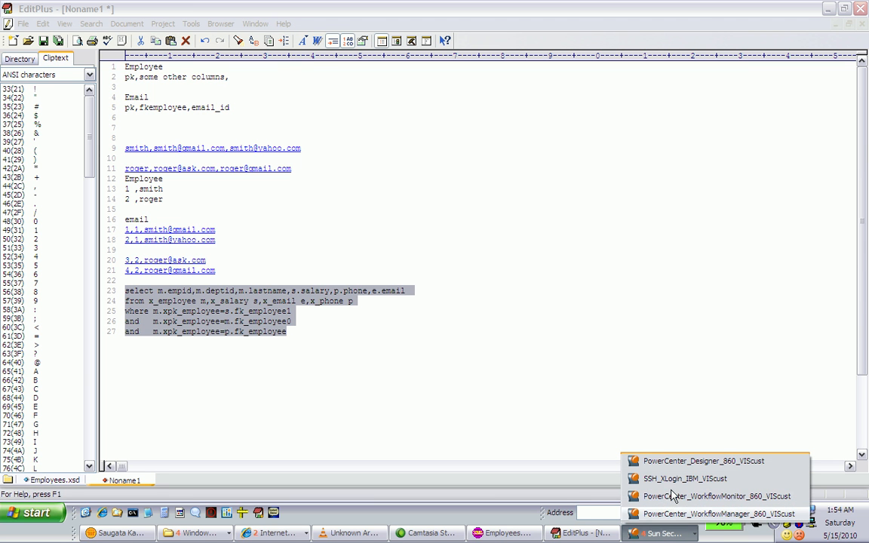
click(683, 462)
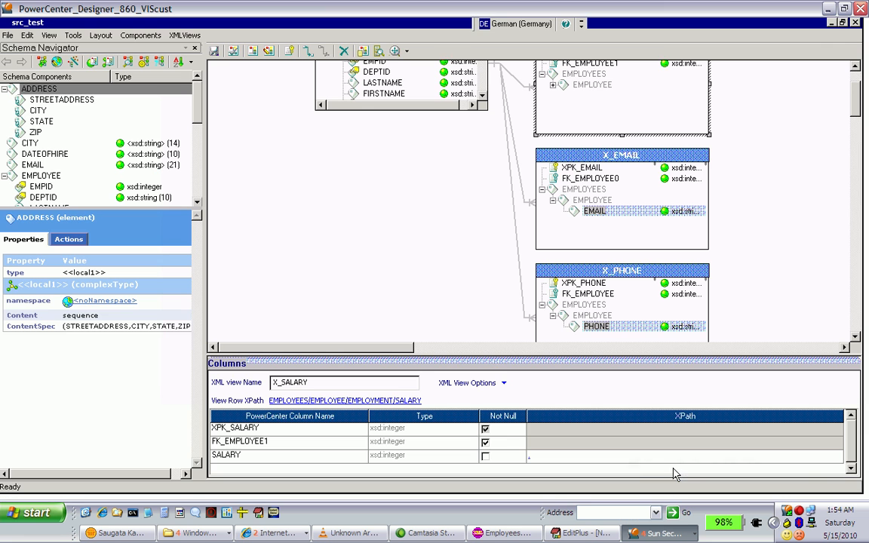
click(856, 23)
Glance at the query in EditPlus, then show mapping m_src_xml_ff_l_c in PowerCenter's Mapping Designer with the src_test source definition in front
key(alt+Tab)
key(alt+Tab)
key(alt+Tab)
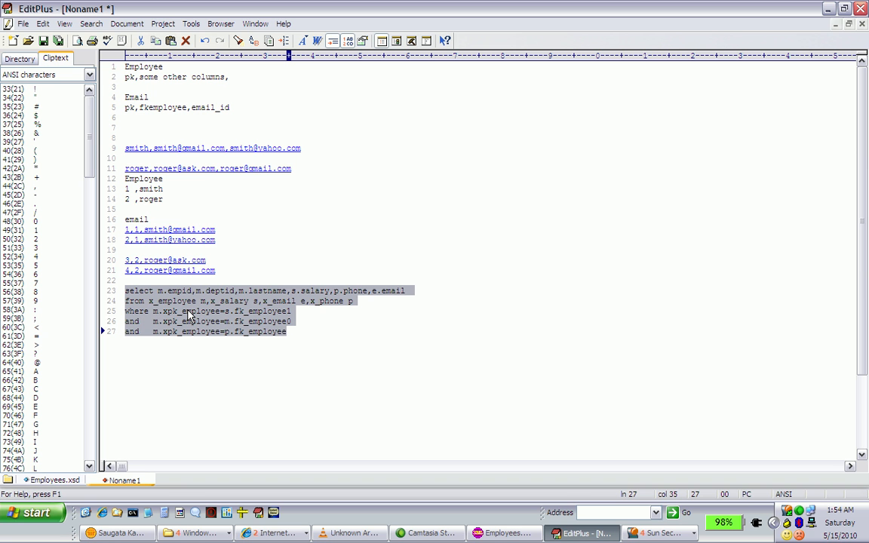
key(alt+Tab)
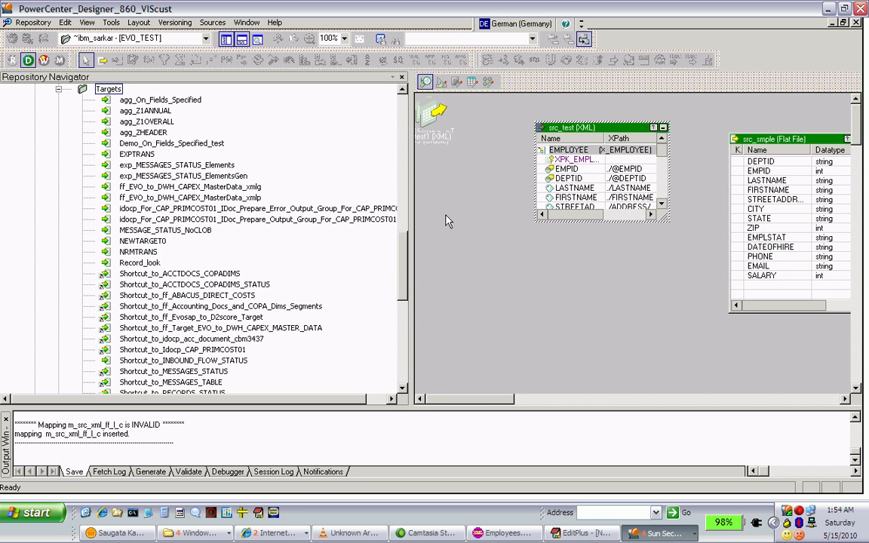
click(487, 82)
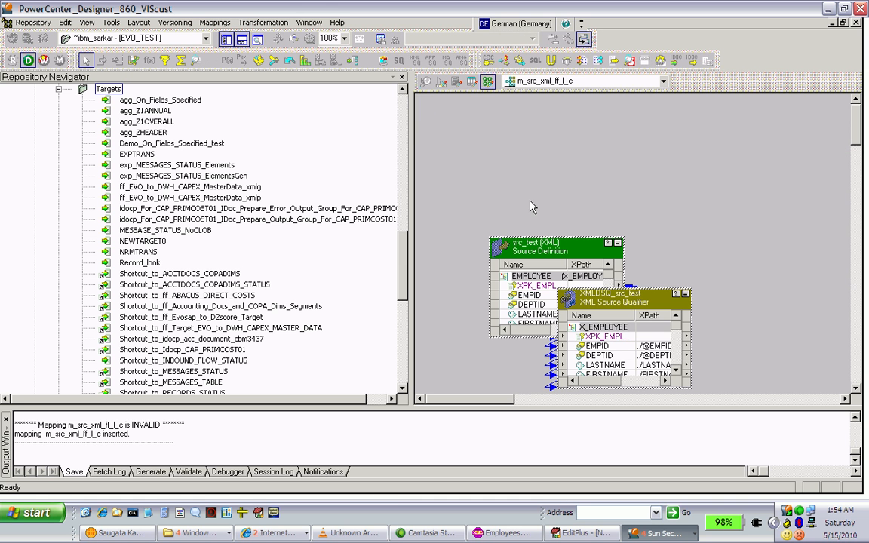
click(518, 257)
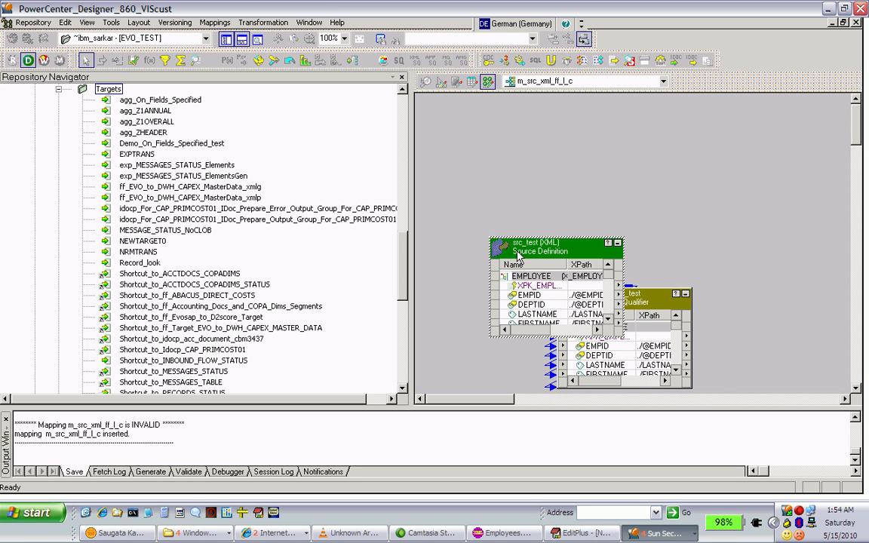
Look through the repository's Targets folder for a suitable target, checking test_target and tgt_ff
click(401, 390)
scroll(402, 389, down, 10)
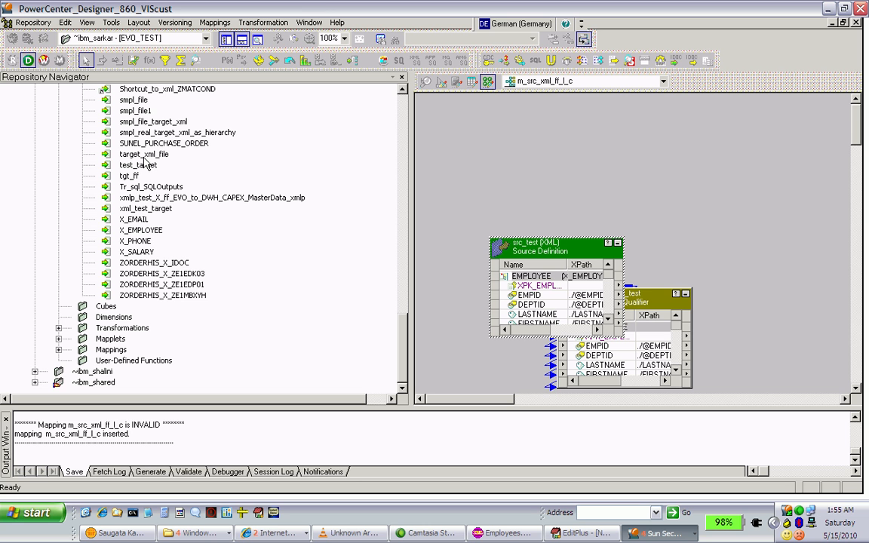
click(136, 164)
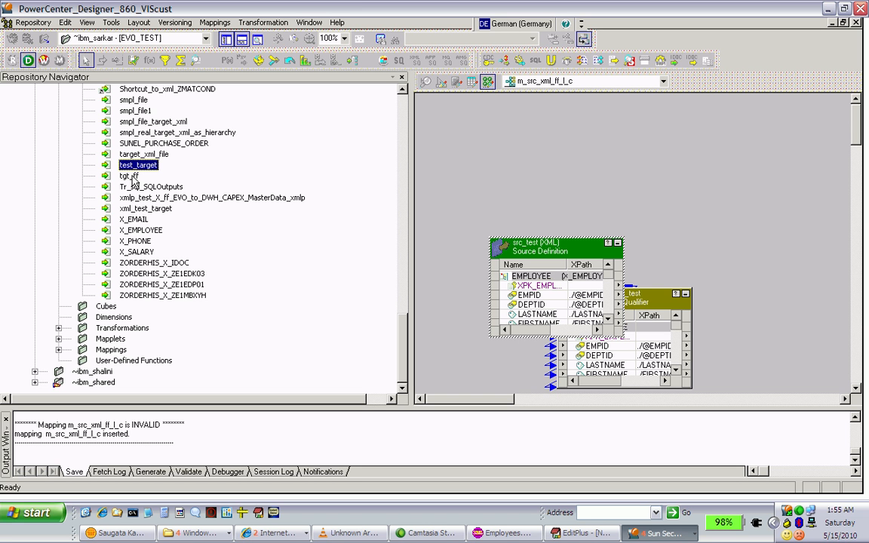
click(130, 177)
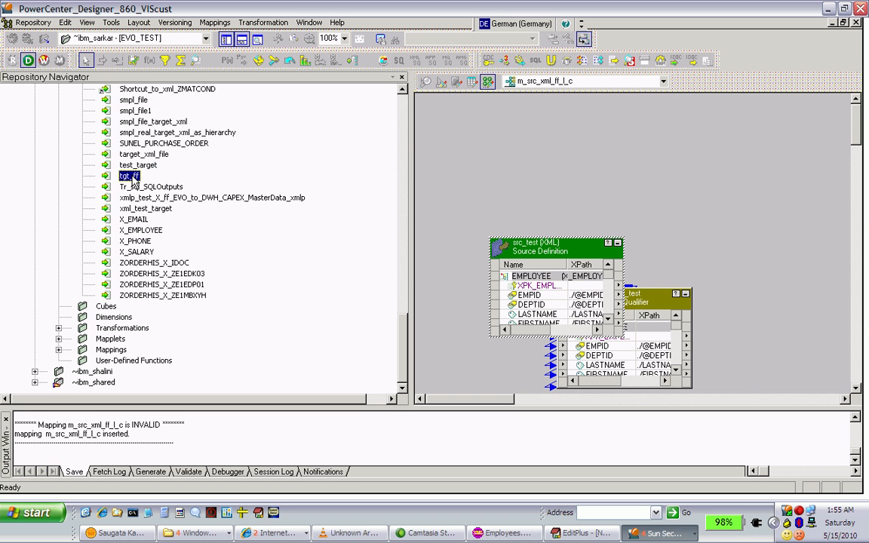
click(137, 166)
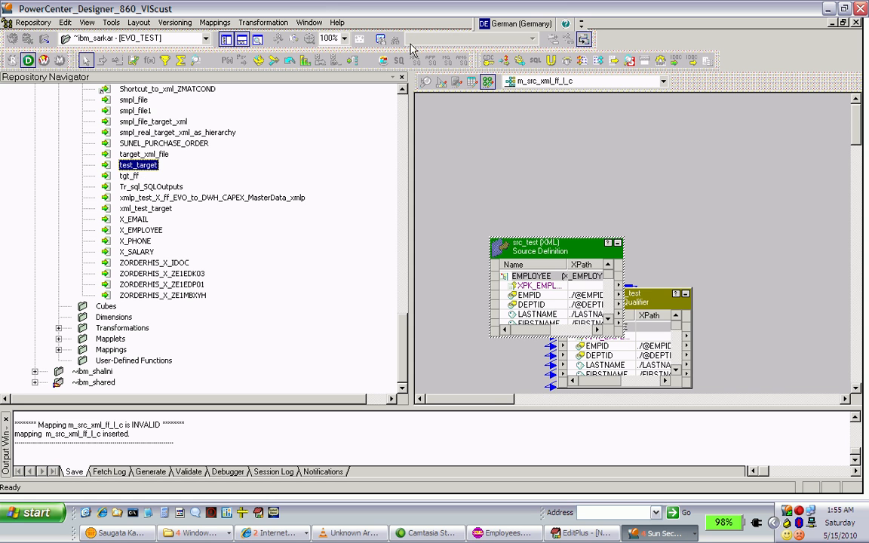
Open the Target Designer, add the test_target flat file definition to the workspace, and collapse it to an icon
click(440, 84)
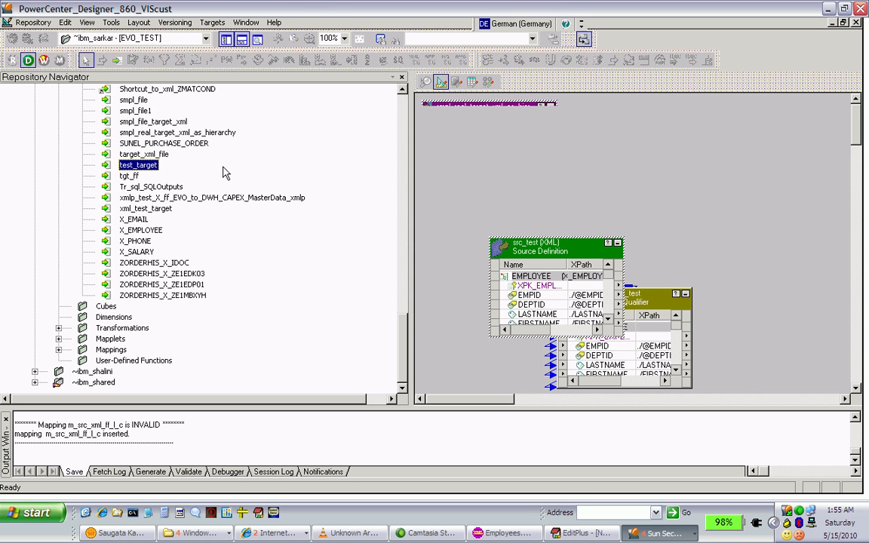
click(151, 168)
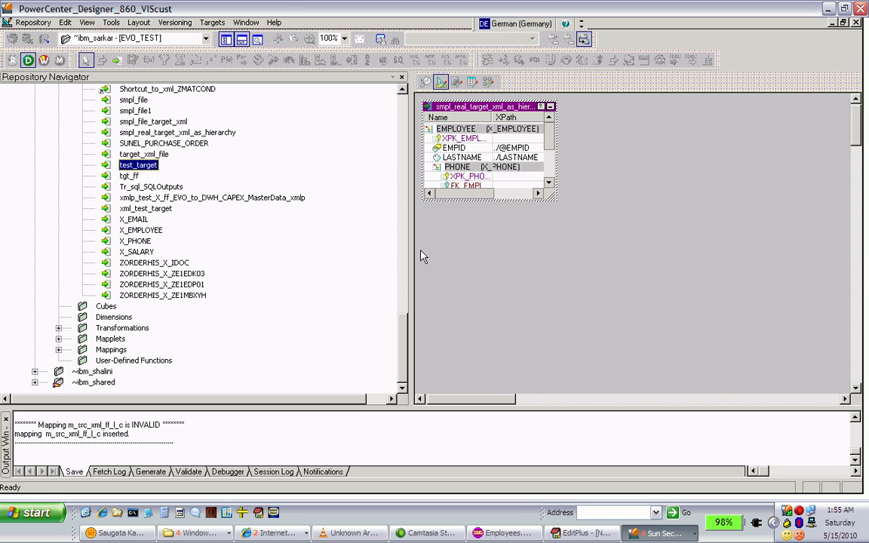
drag(457, 260, 458, 257)
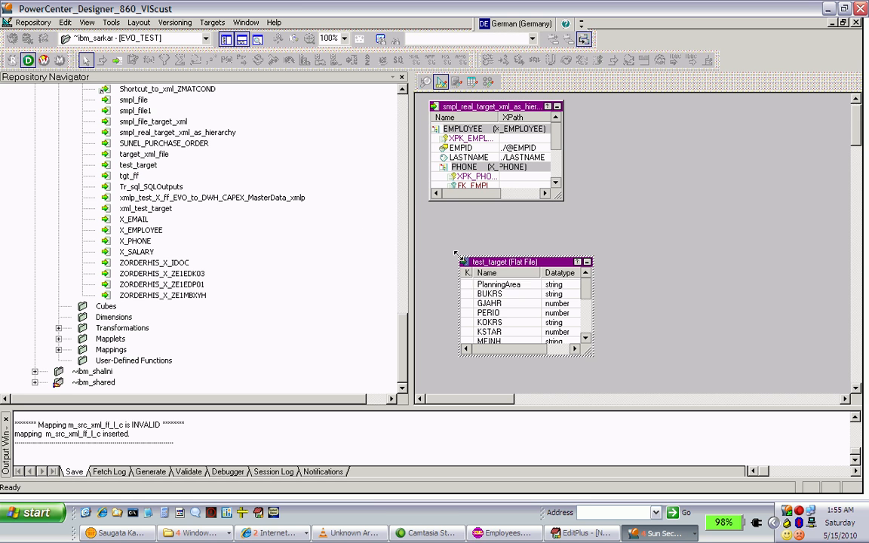
click(588, 262)
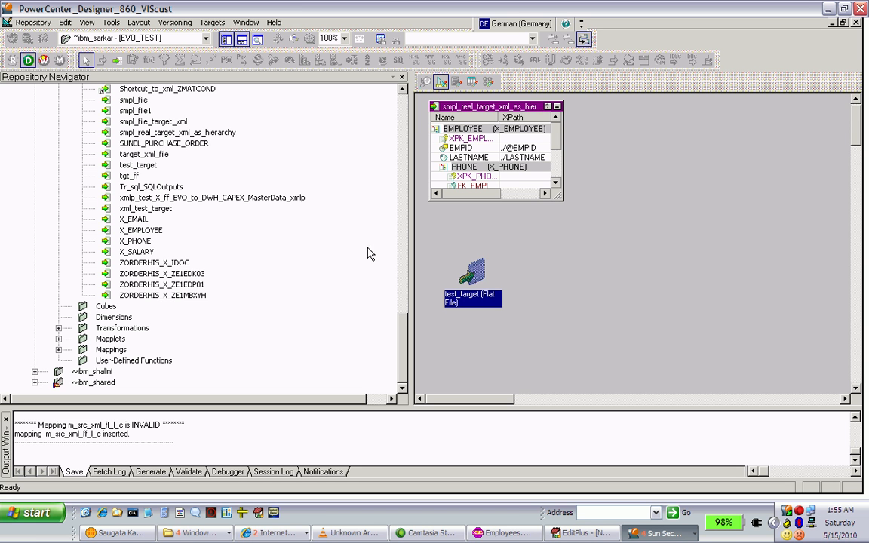
Add the smpl_file and smpl_file1 flat file targets to the Target Designer workspace
click(132, 177)
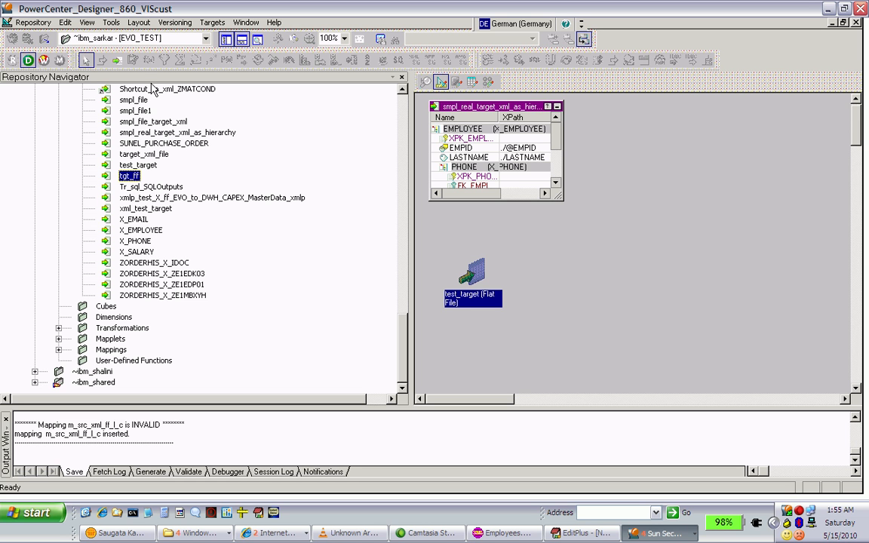
drag(138, 102, 579, 245)
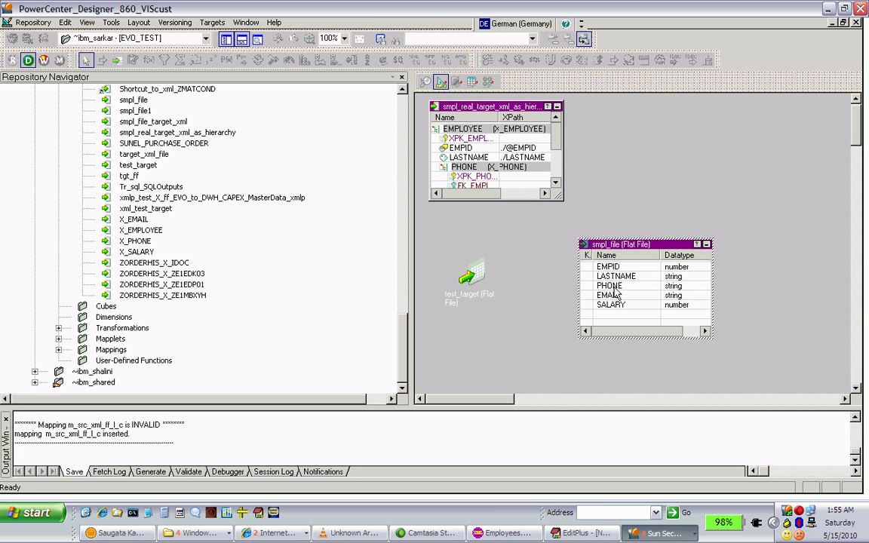
click(139, 111)
drag(140, 112, 491, 315)
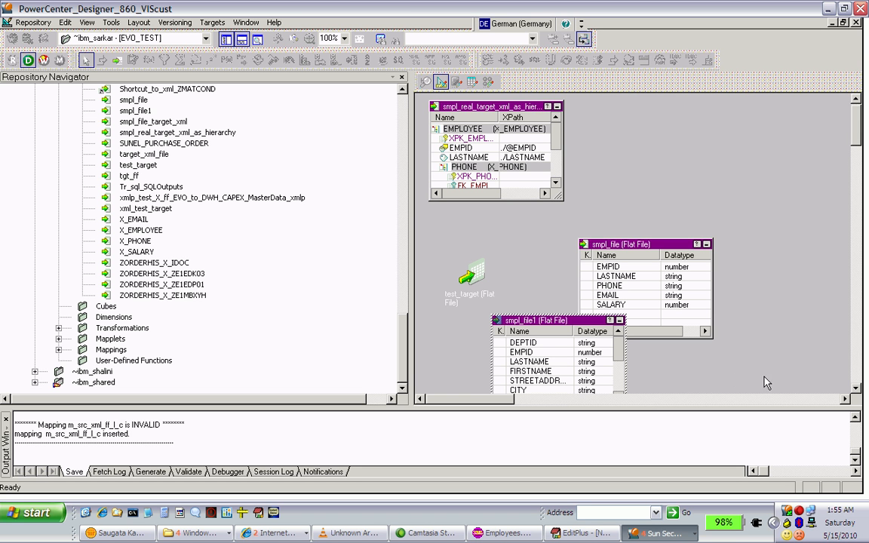
Examine the column list of the smpl_file1 target down to SALARY
click(858, 393)
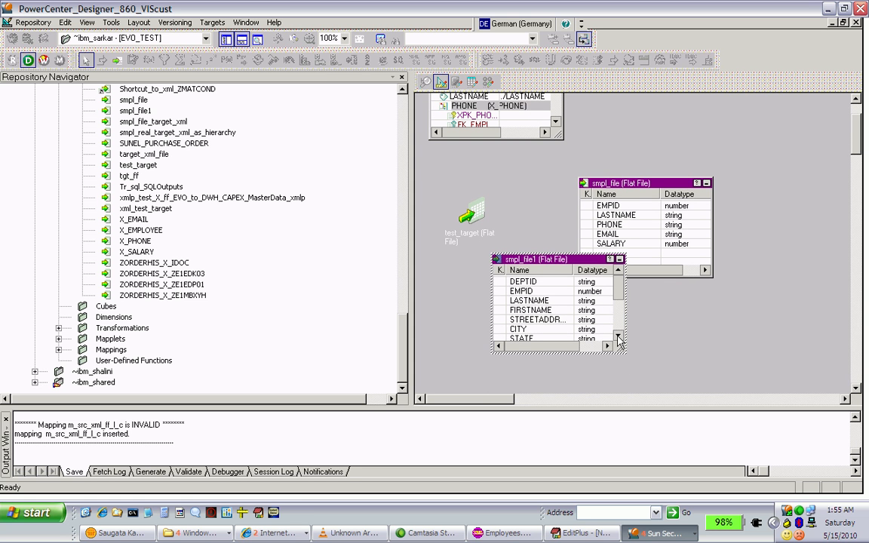
double_click(618, 337)
double_click(618, 338)
double_click(618, 337)
click(618, 338)
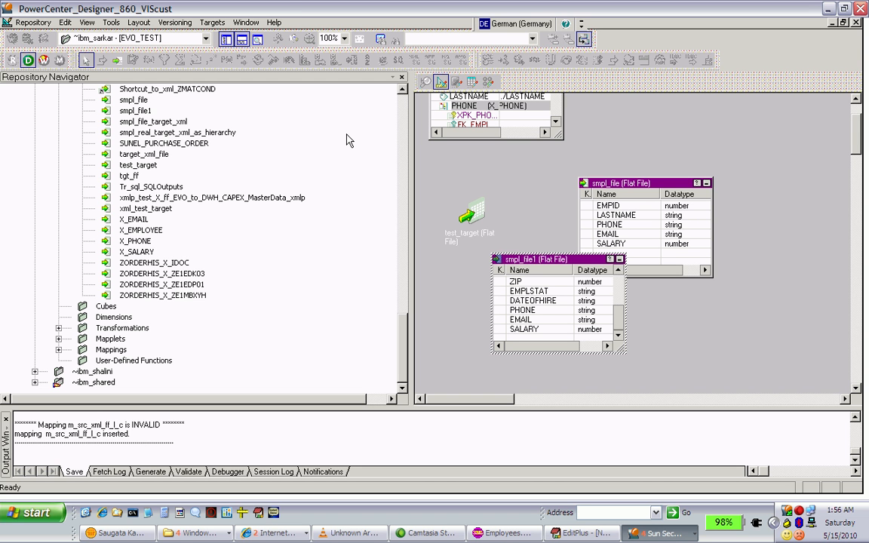
Add the tgt_ff flat file target to the workspace and collapse it to an icon
click(125, 180)
drag(126, 180, 477, 194)
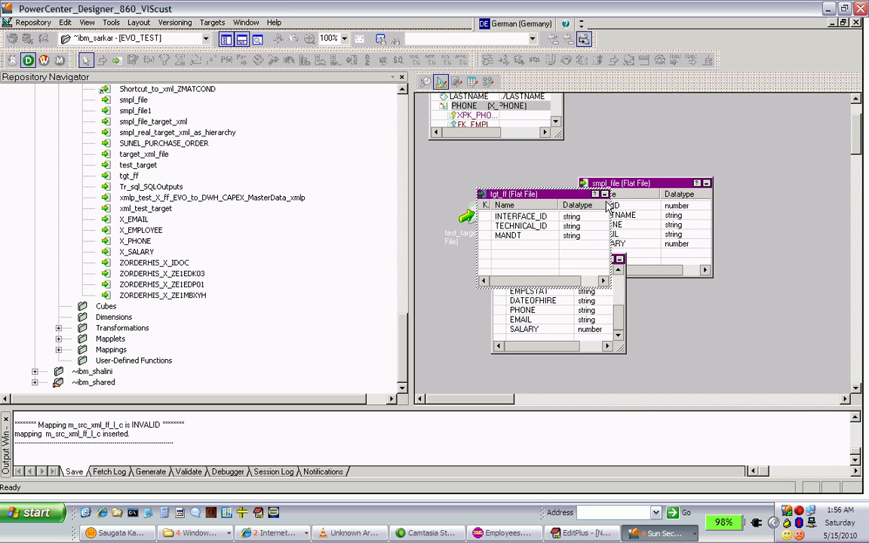
click(605, 194)
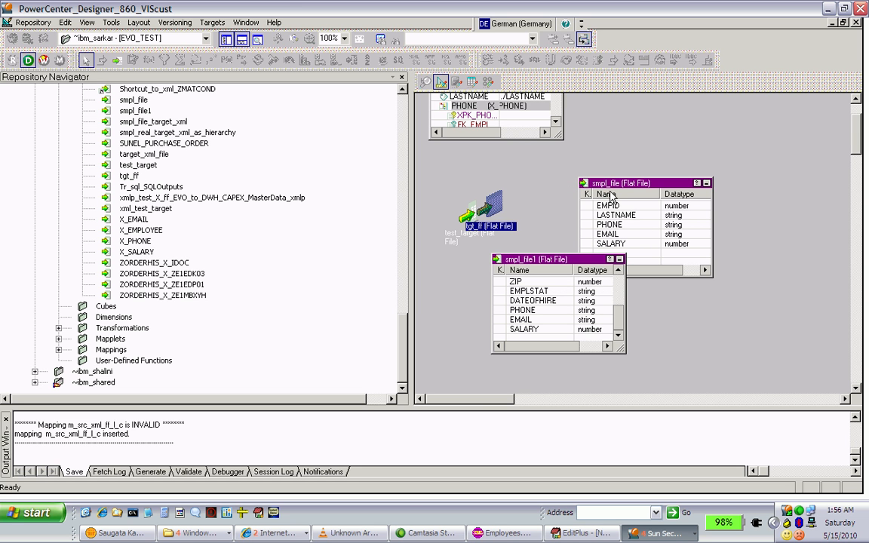
Review the smpl_file1 target's columns again from SALARY back up to DEPTID
click(618, 271)
click(618, 271)
click(618, 271)
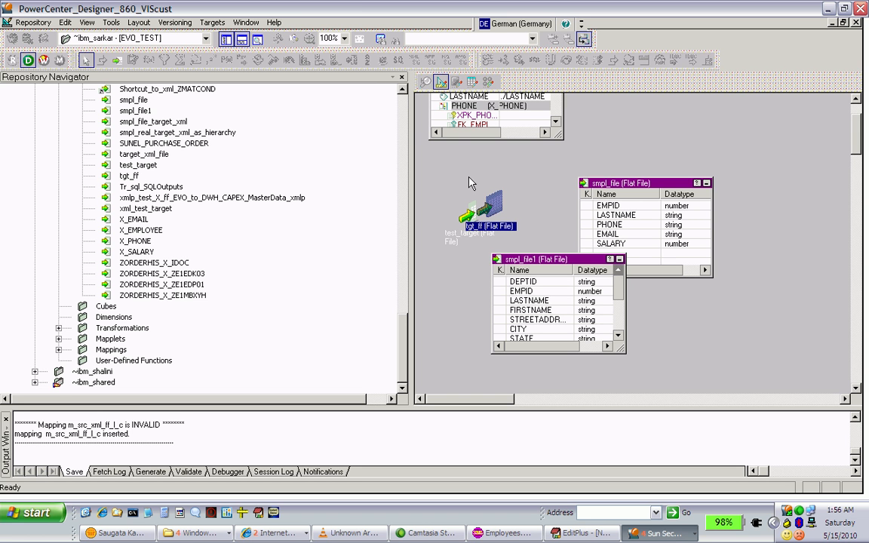
Add the smpl_file flat file target to mapping m_src_xml_ff_l_c in the Mapping Designer
click(403, 90)
drag(403, 96, 403, 96)
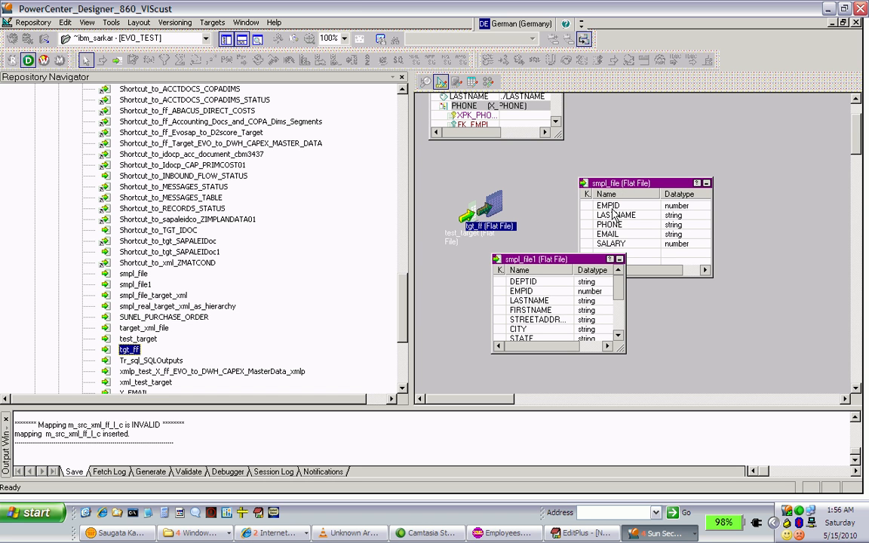
click(488, 82)
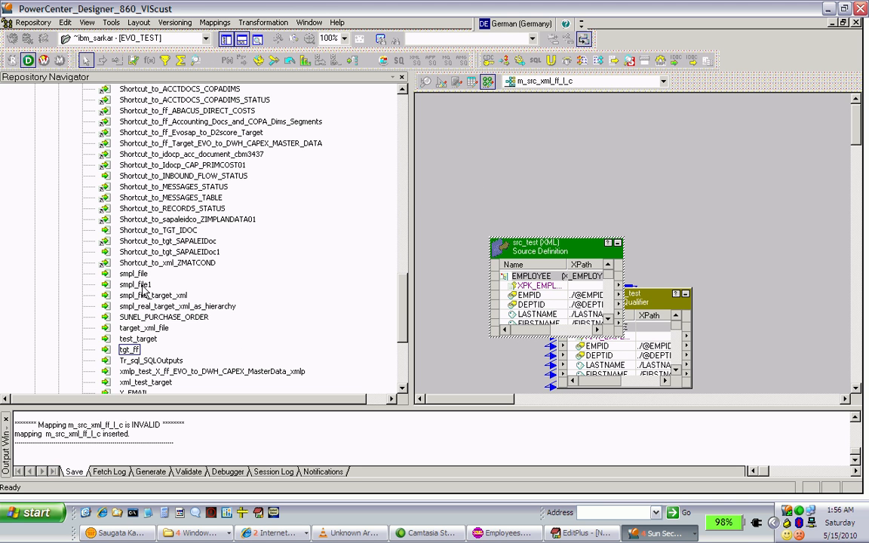
click(140, 286)
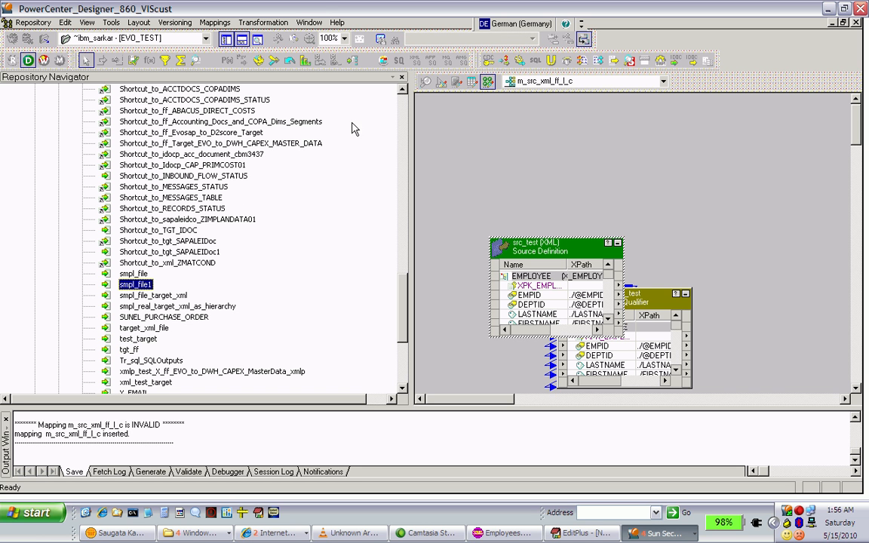
click(441, 83)
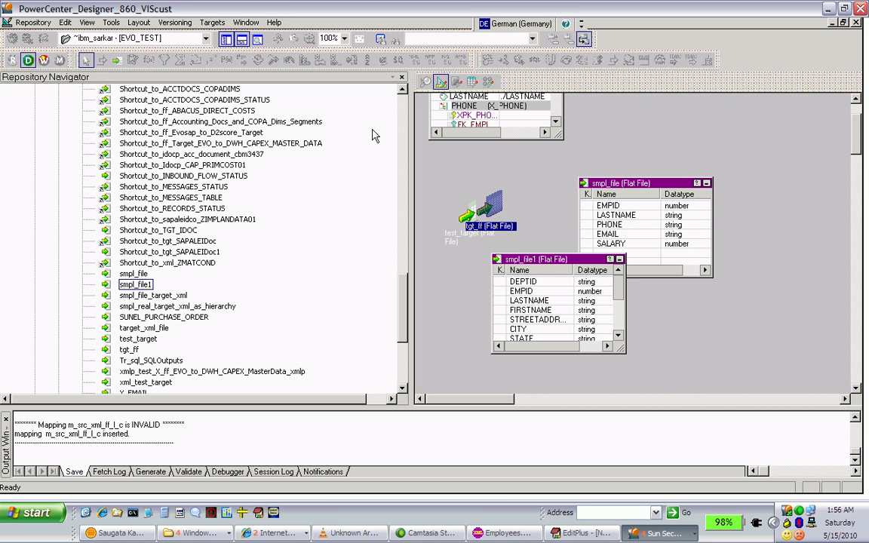
click(488, 82)
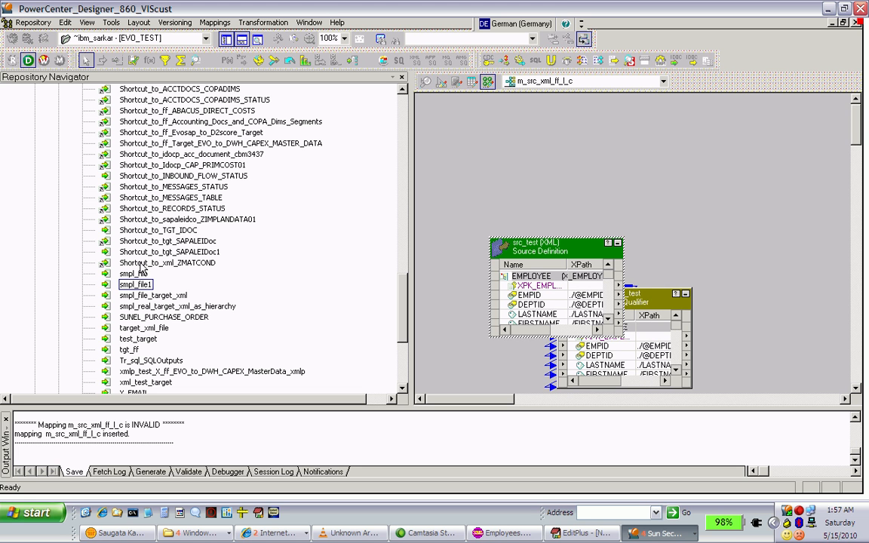
drag(138, 278, 738, 223)
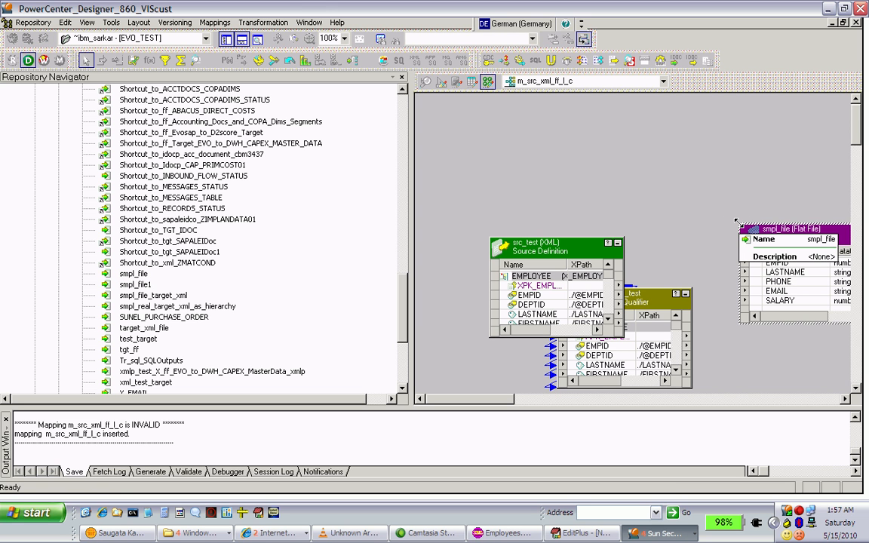
With the Repository Navigator hidden, move the smpl_file target farther from the source qualifier and place a Joiner transformation between them
click(228, 41)
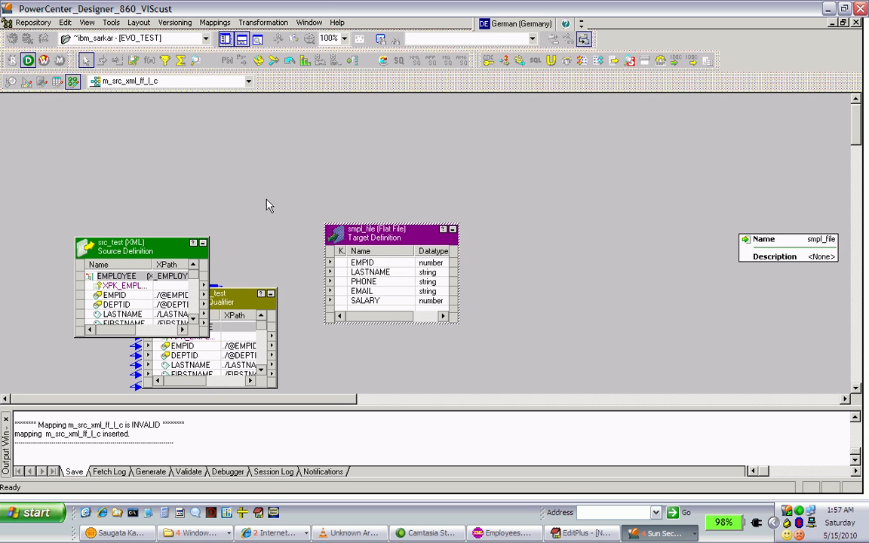
drag(370, 249, 635, 224)
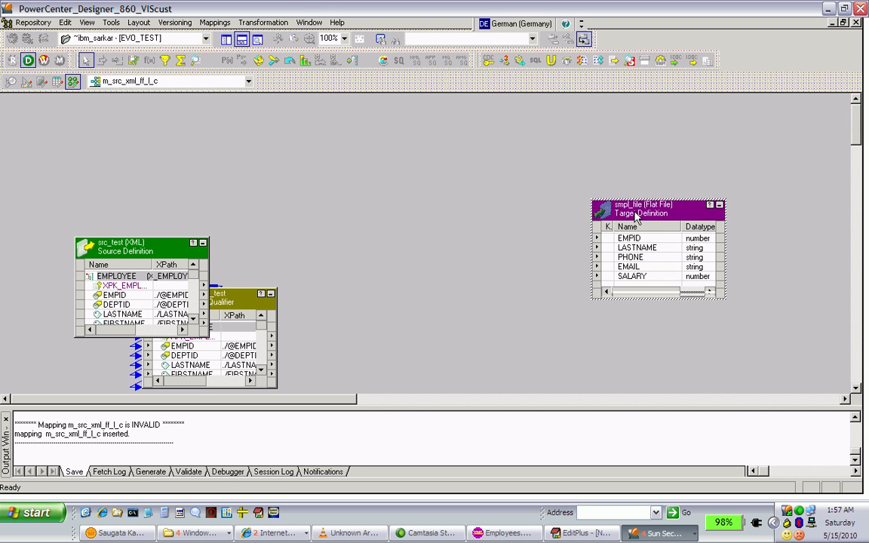
click(274, 61)
click(380, 216)
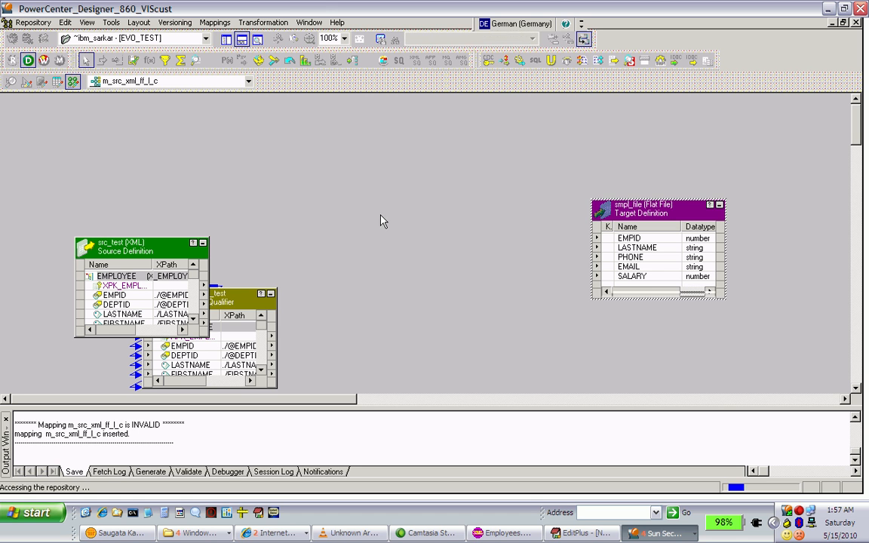
Collapse the src_test source to an icon and enlarge the XMLDSQ_src_test source qualifier upward to show more ports
click(202, 246)
click(202, 246)
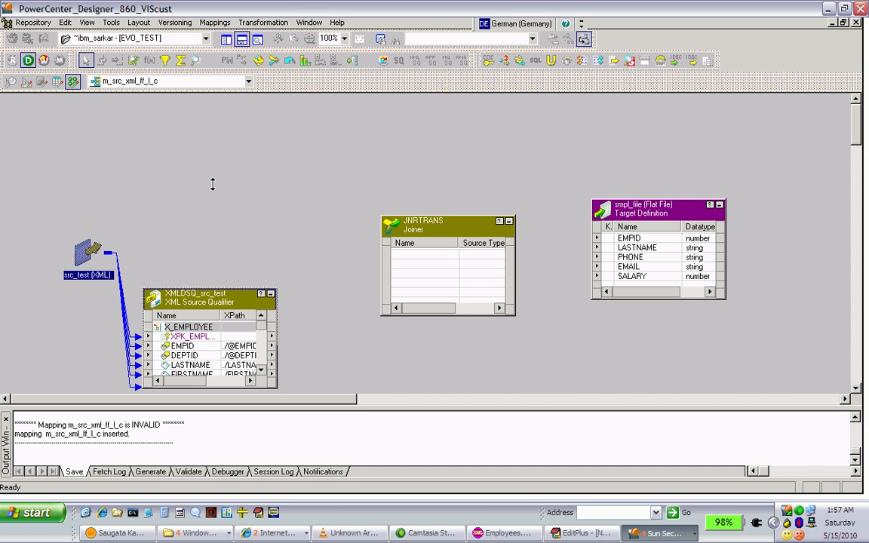
drag(212, 184, 212, 184)
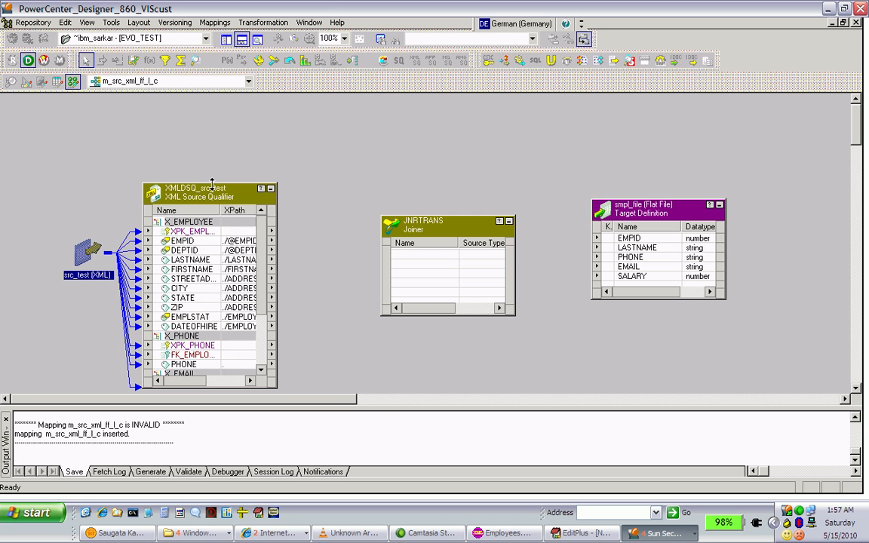
Link the X_EMPLOYEE primary key, EMPID and LASTNAME ports from the source qualifier into the Joiner
click(198, 242)
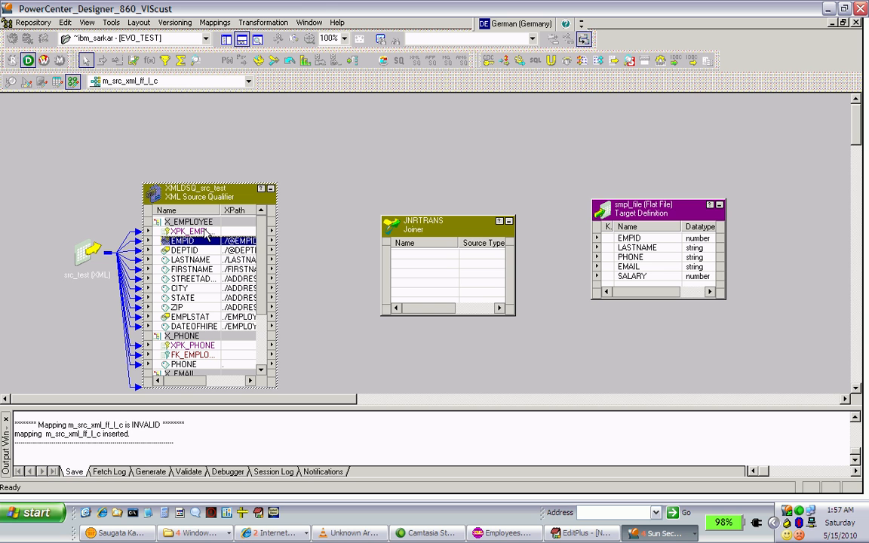
click(204, 232)
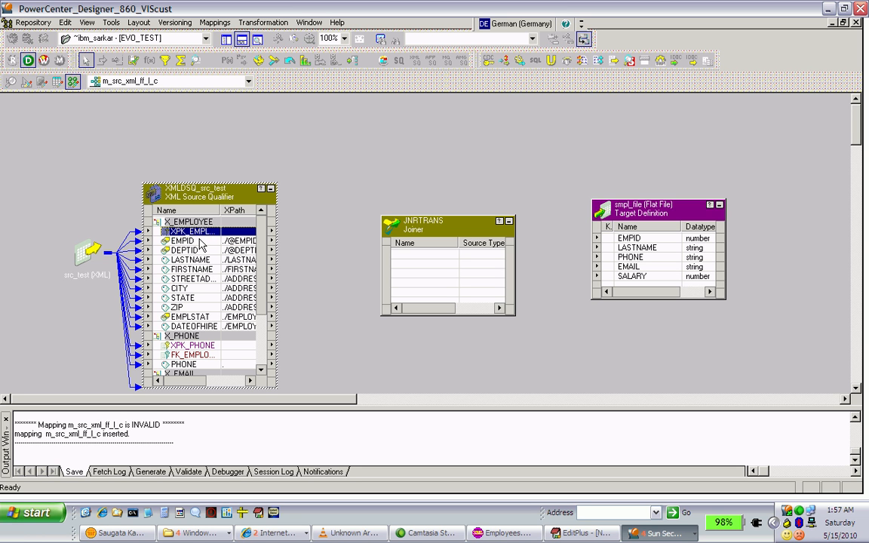
ctrl+click(219, 241)
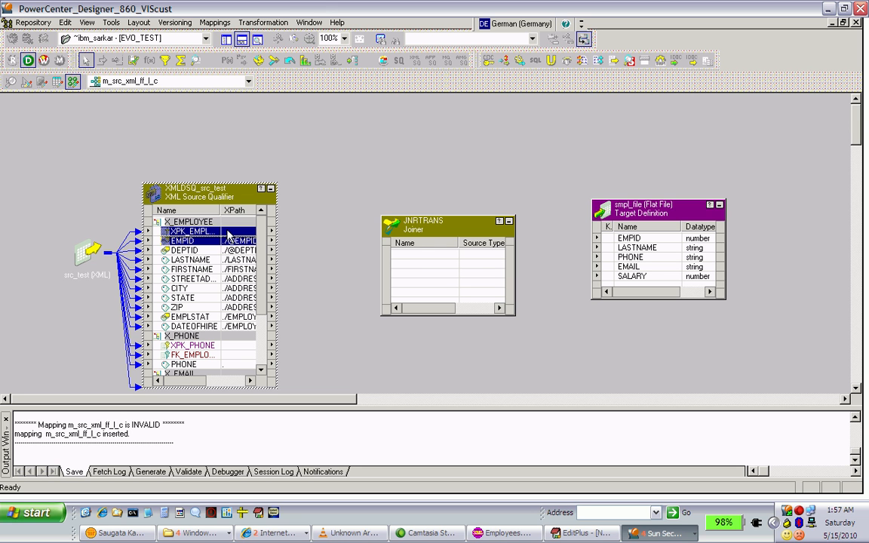
drag(227, 236, 417, 264)
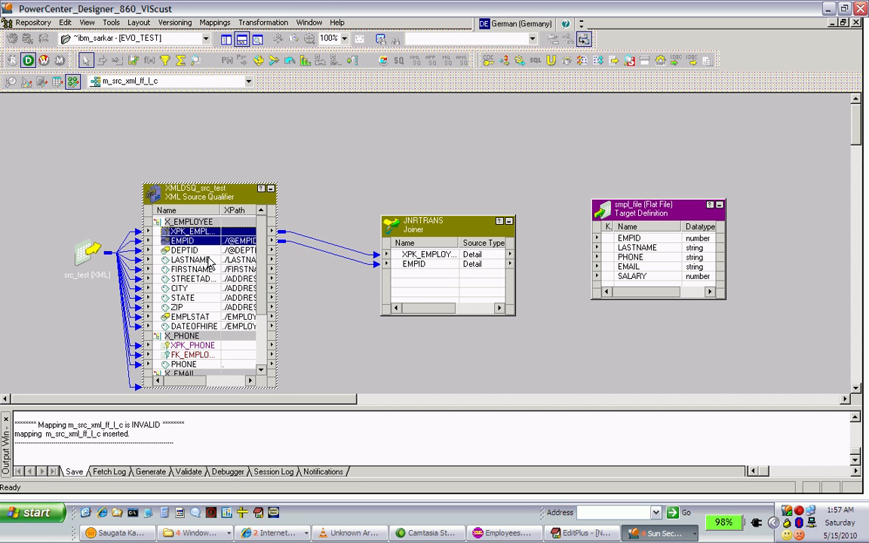
drag(211, 261, 431, 285)
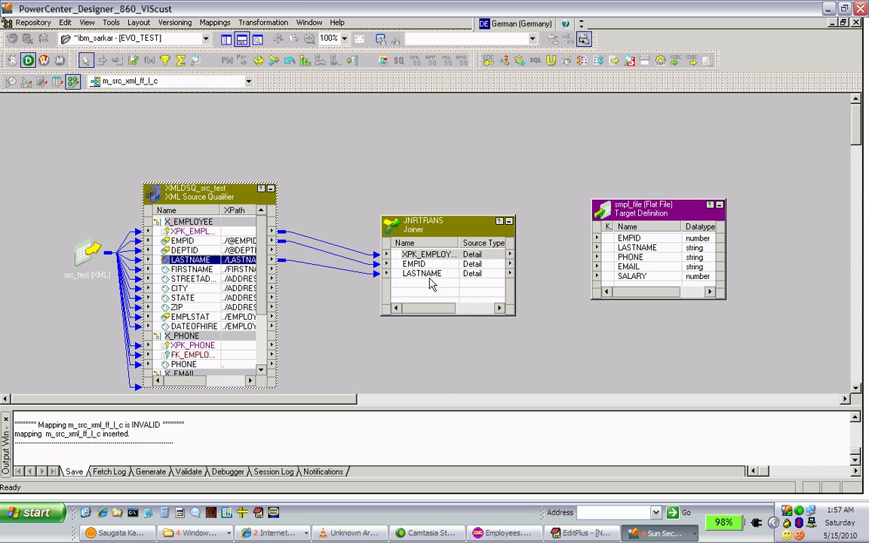
Switch to EditPlus, remove m.deptid from the query's select list, and return to PowerCenter Designer
click(608, 537)
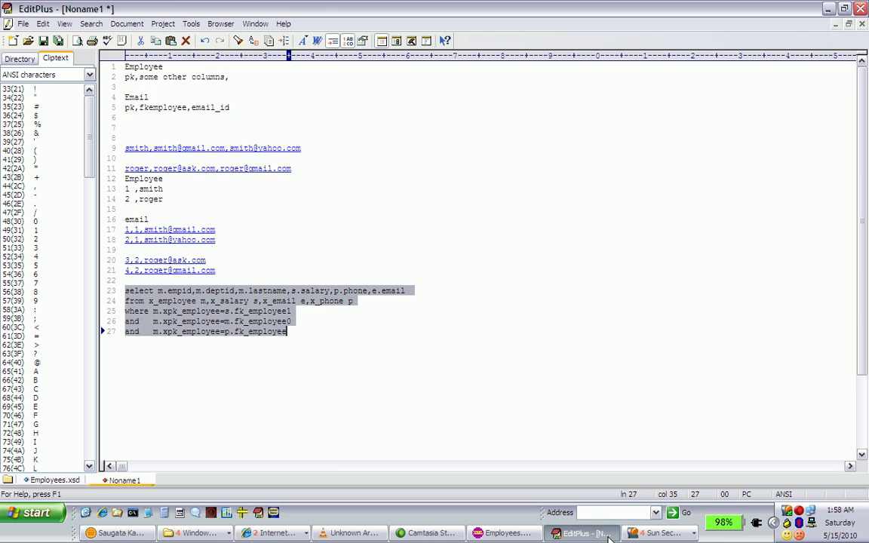
click(195, 290)
key(Right)
drag(195, 290, 239, 286)
key(Delete)
key(alt+Tab)
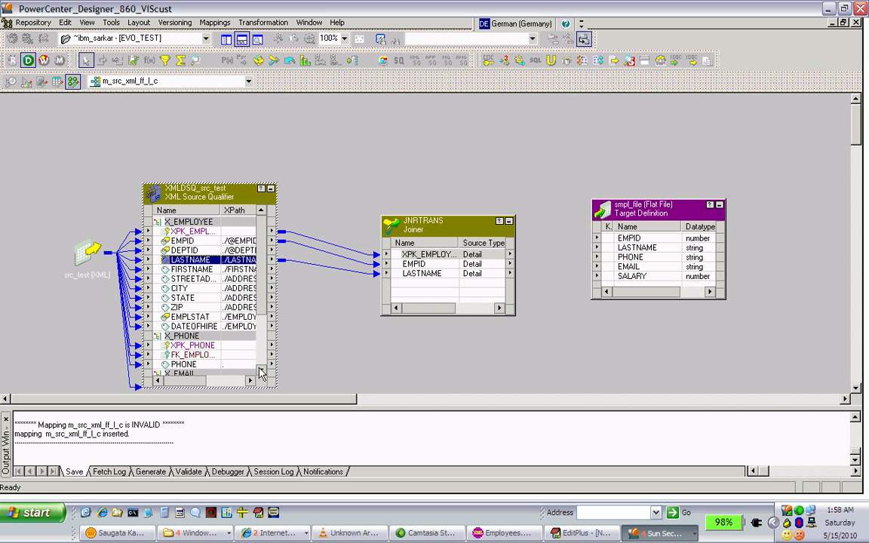
Locate the X_PHONE foreign key in the source qualifier and compare it with the query's join conditions in EditPlus
click(261, 372)
click(261, 372)
click(260, 372)
click(260, 372)
click(260, 372)
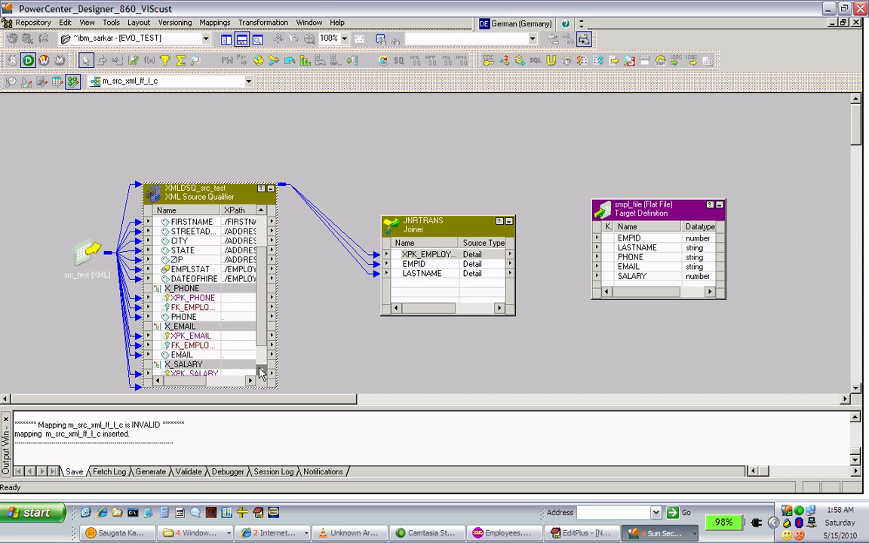
click(208, 311)
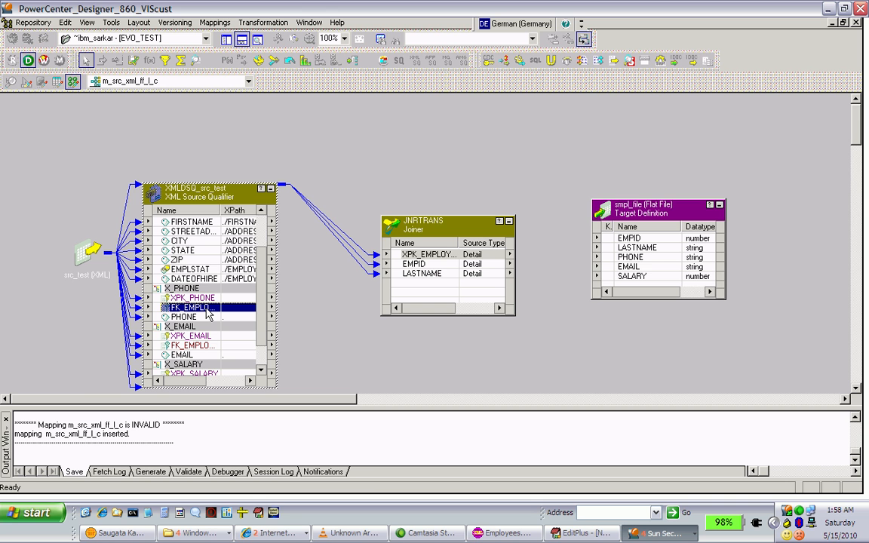
key(alt+Tab)
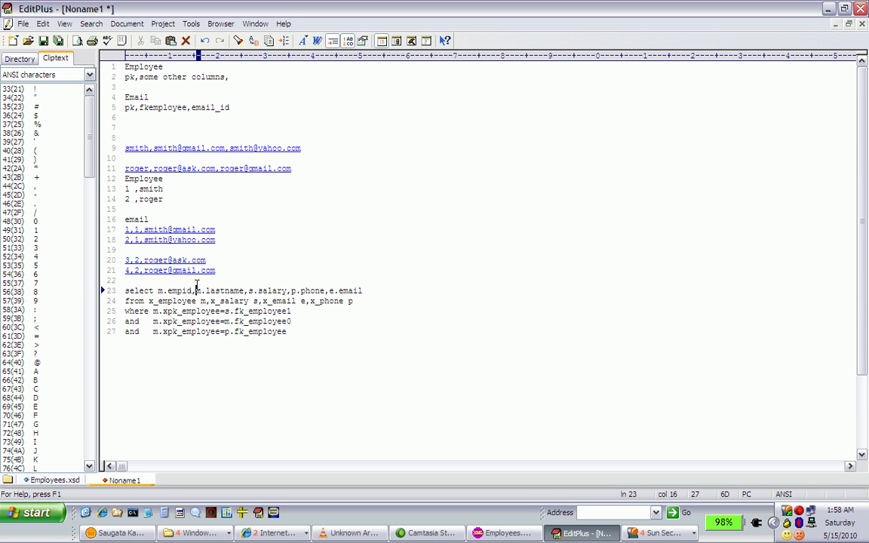
click(233, 311)
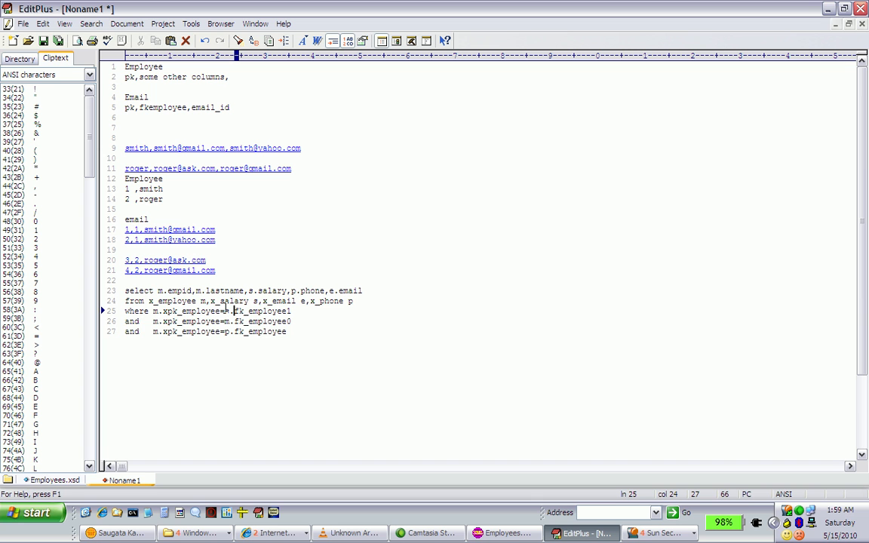
click(224, 311)
drag(224, 311, 297, 330)
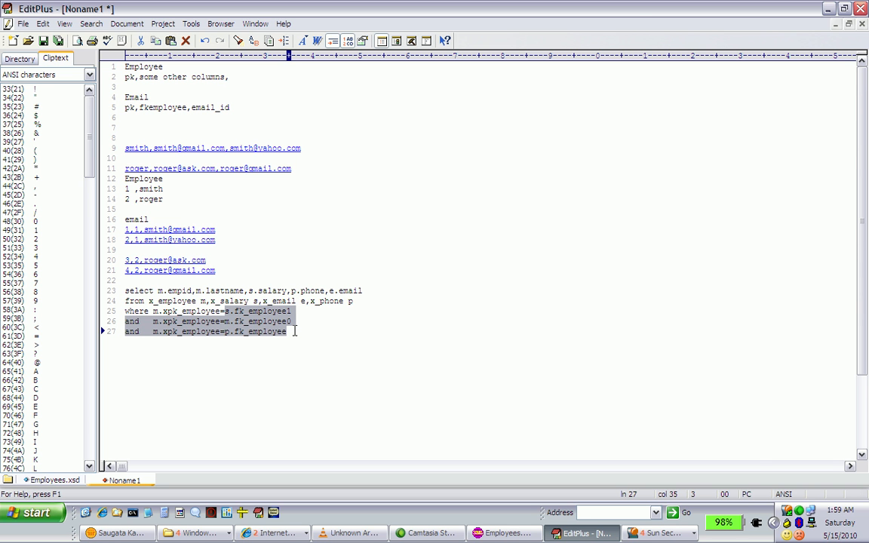
key(alt+Tab)
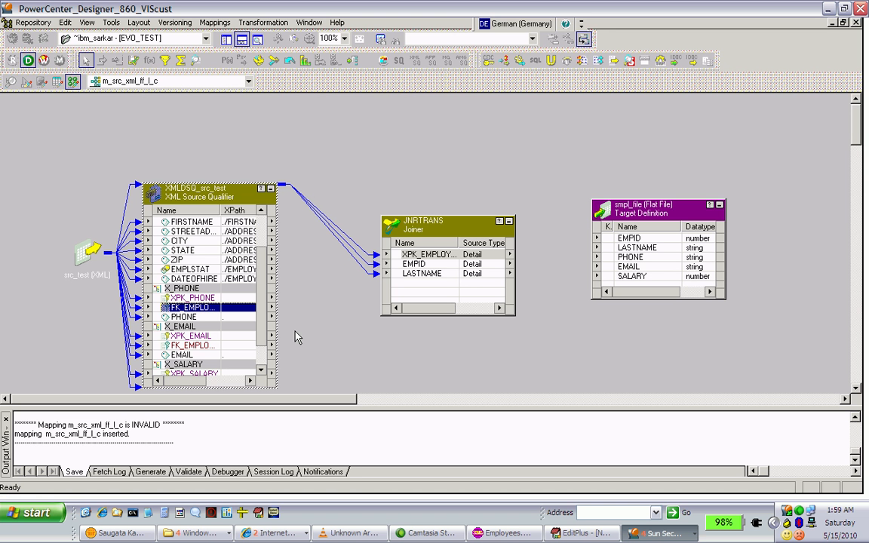
Copy the FK_EMPLOYEE and PHONE ports of X_PHONE into the Joiner and try to link them from the source qualifier
shift+click(232, 315)
drag(233, 315, 429, 286)
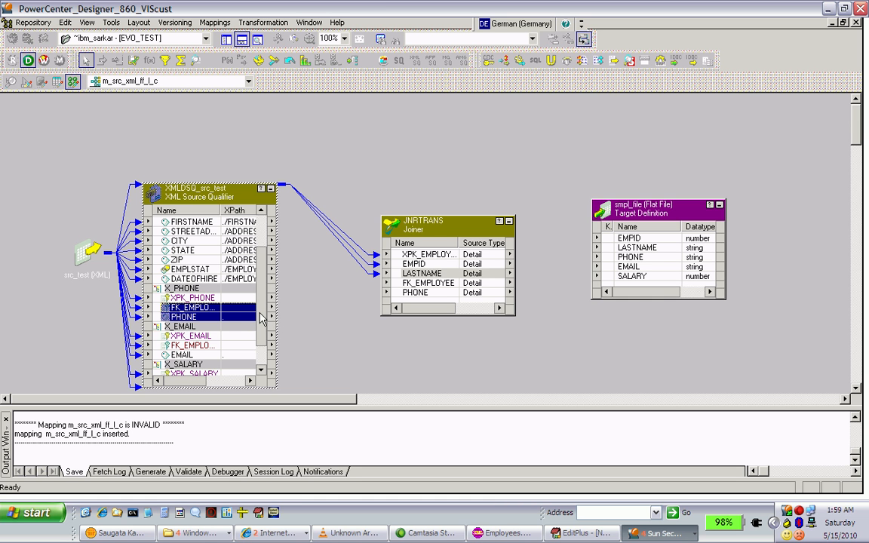
drag(236, 316, 413, 275)
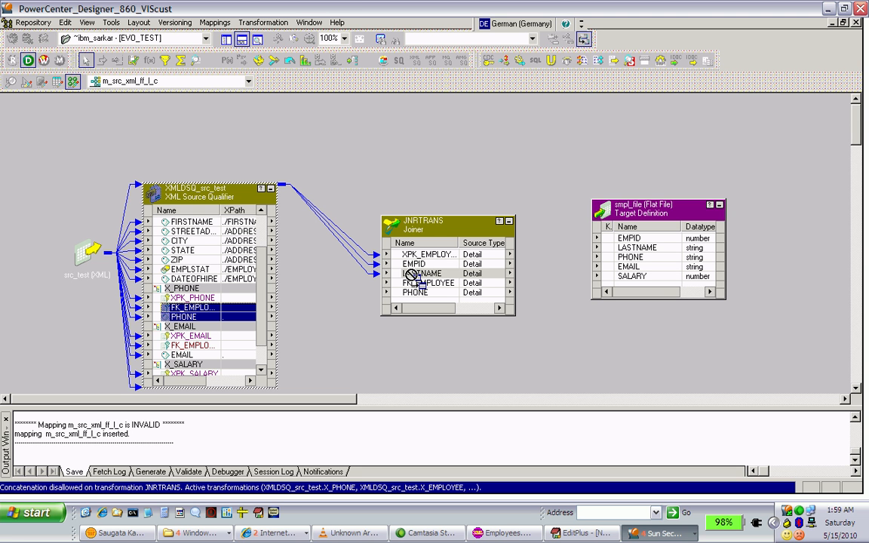
drag(413, 276, 414, 276)
click(375, 317)
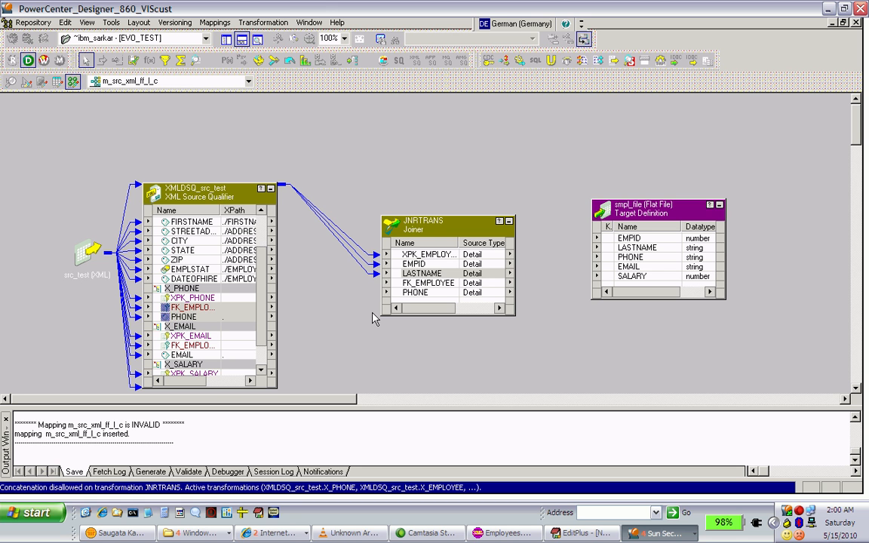
Enable Sorted Input in the Joiner's properties, continuing with an empty join condition, and accept the transformation's settings
double_click(424, 226)
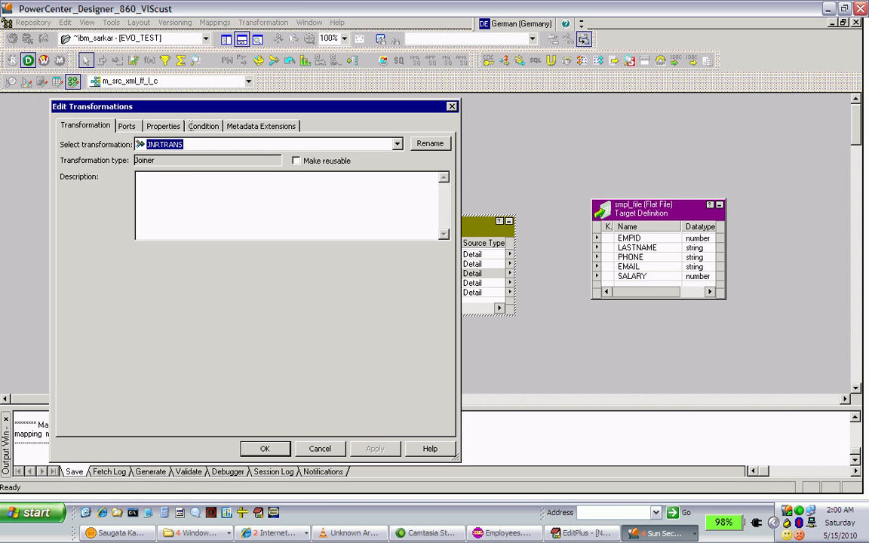
click(173, 128)
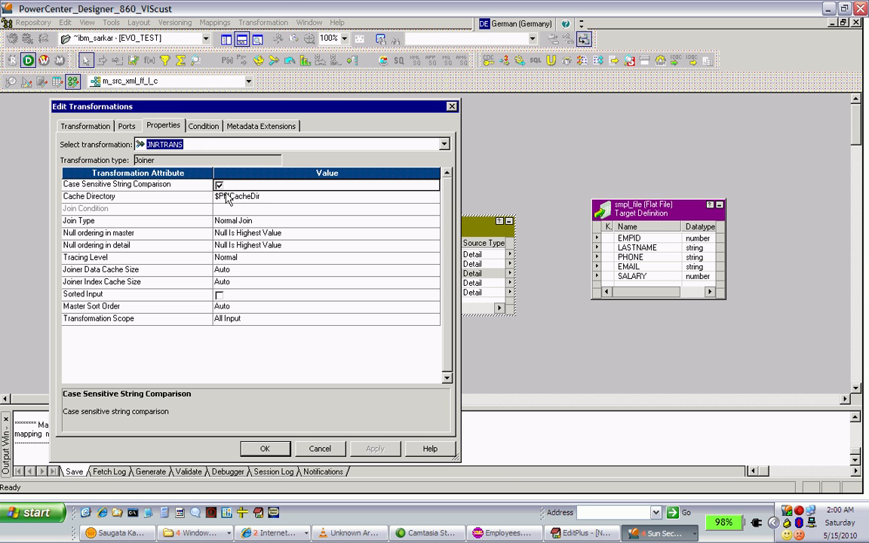
click(219, 295)
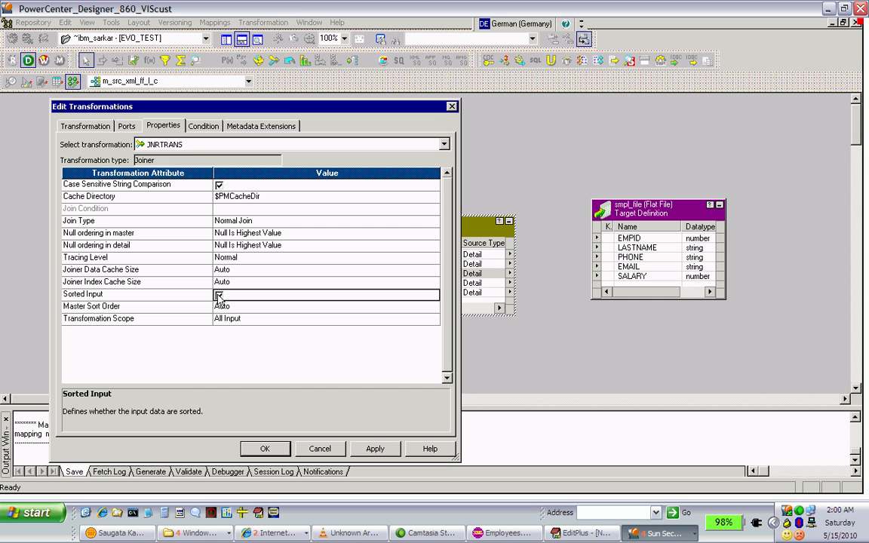
click(374, 448)
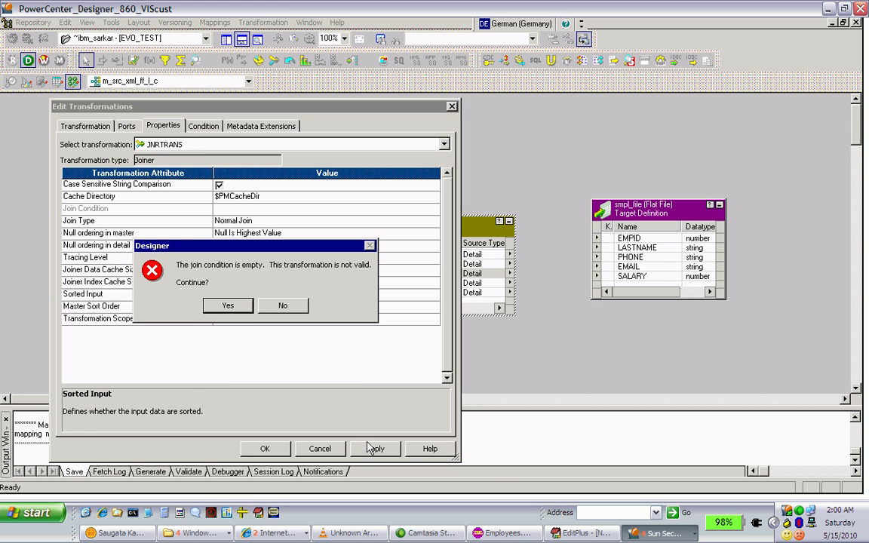
click(227, 306)
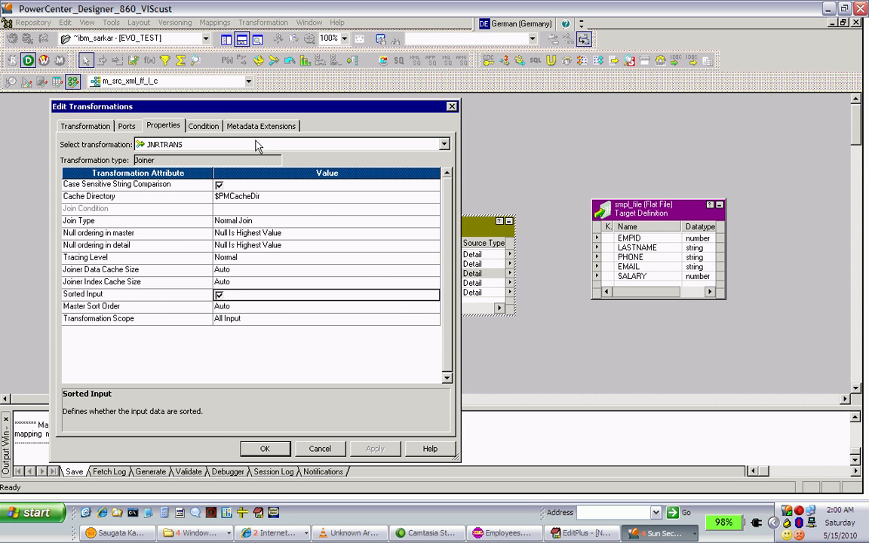
key(ctrl+Tab)
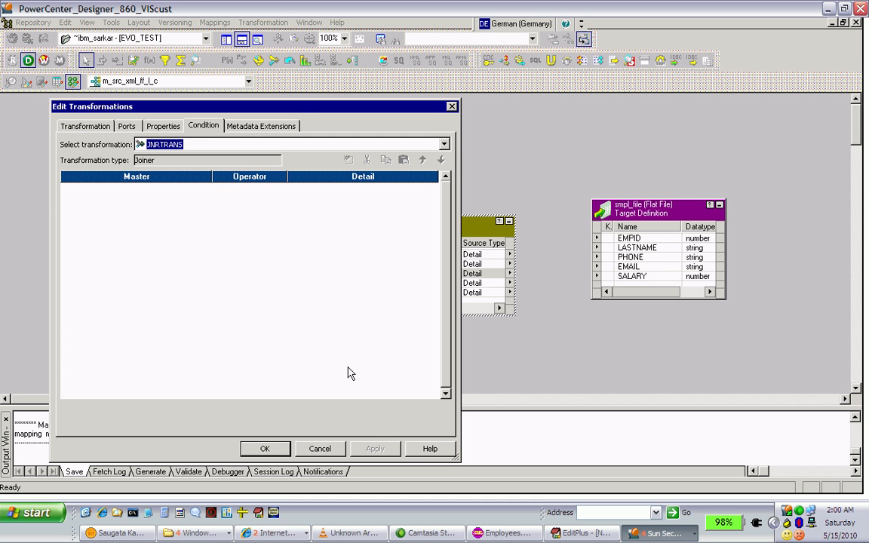
click(281, 449)
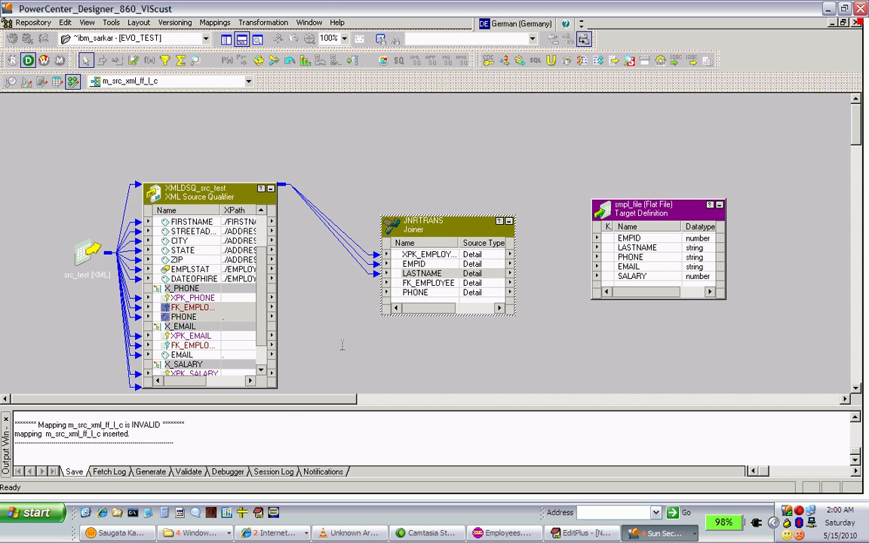
Link the FK_EMPLOYEE and PHONE ports of X_PHONE in the source qualifier to the matching ports of the JNRTRANS Joiner
click(228, 309)
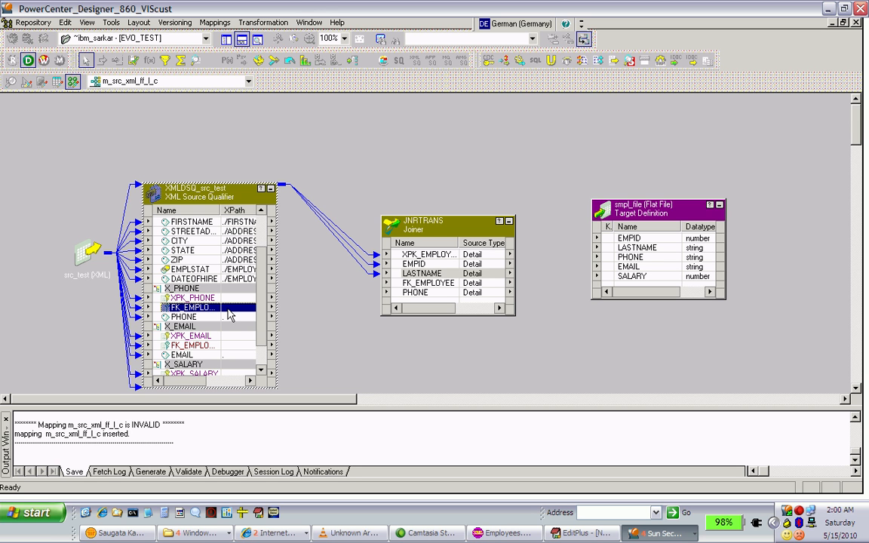
click(213, 318)
ctrl+click(222, 308)
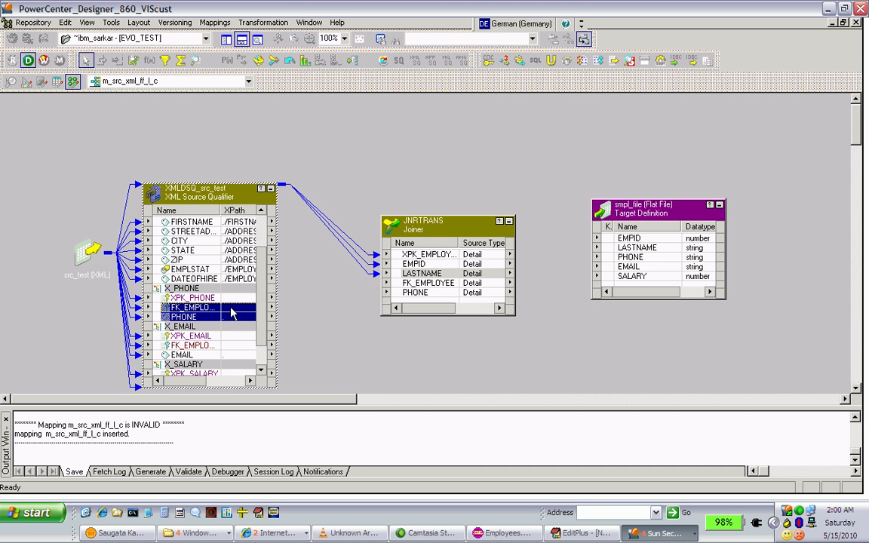
drag(367, 294, 413, 284)
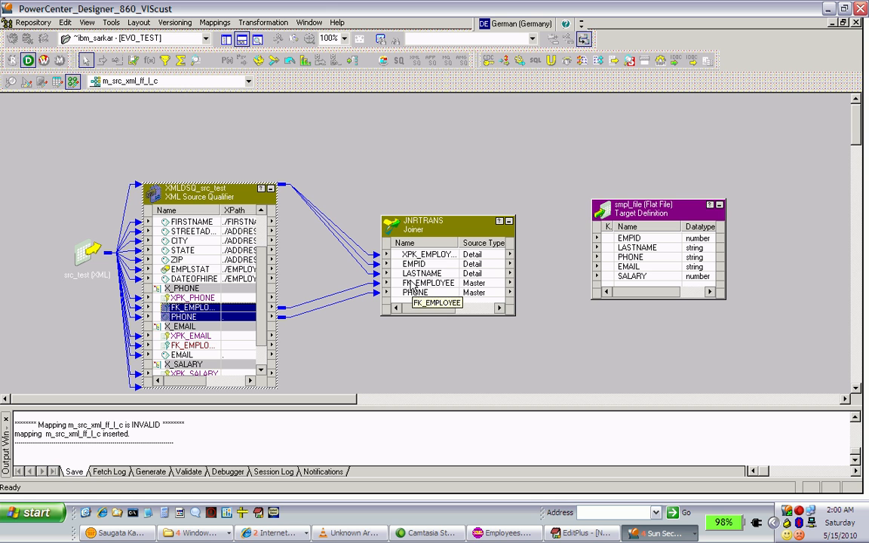
Add the join condition FK_EMPLOYEE = XPK_EMPLOYEE to the JNRTRANS Joiner and accept its settings
double_click(449, 222)
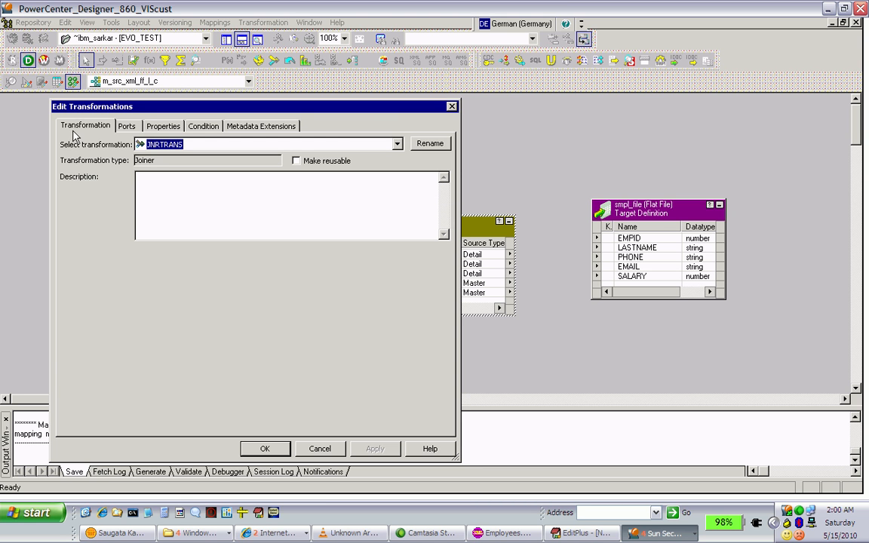
click(204, 128)
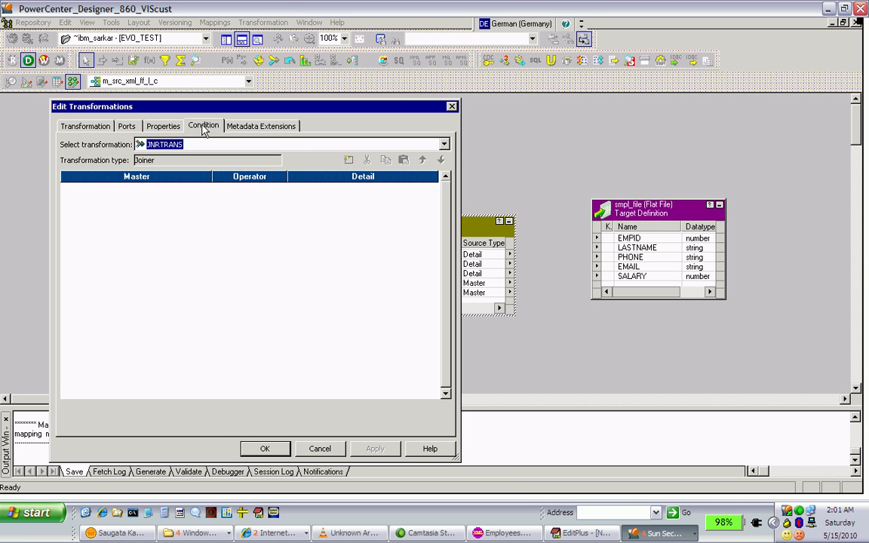
click(349, 161)
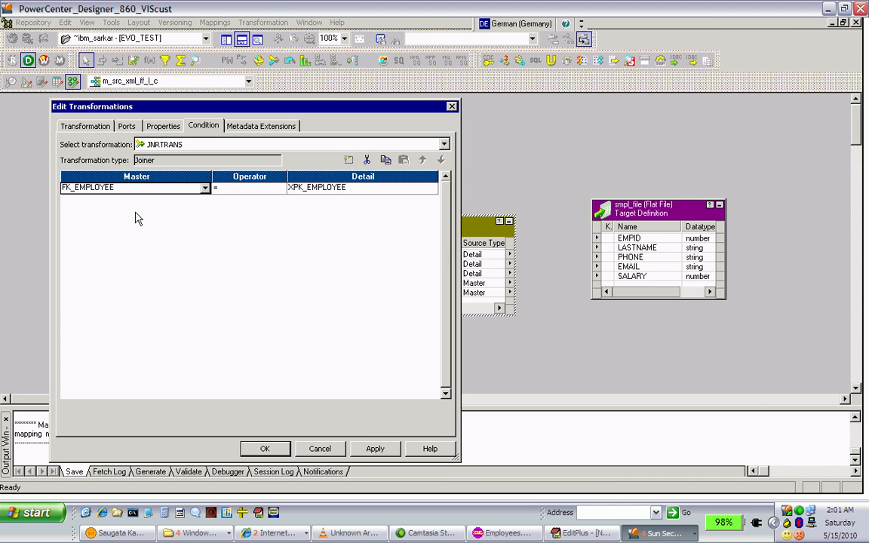
click(205, 188)
click(205, 191)
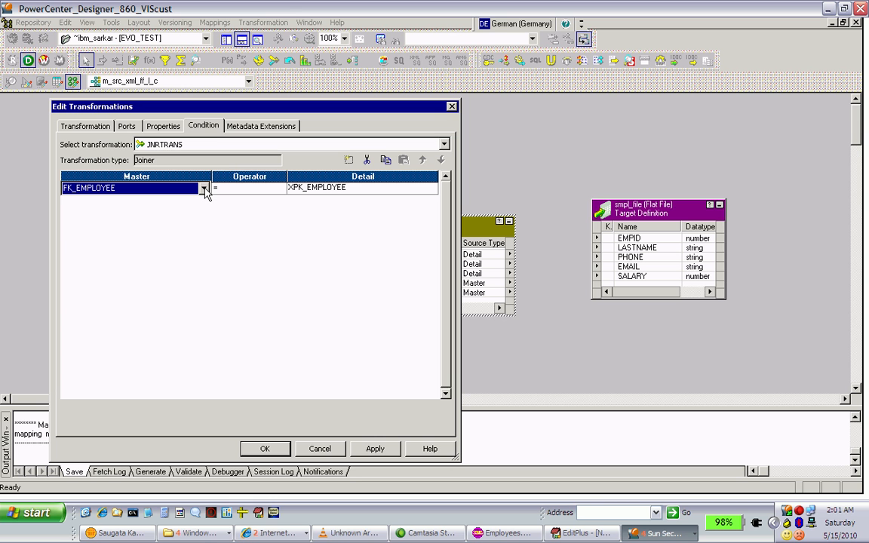
click(307, 196)
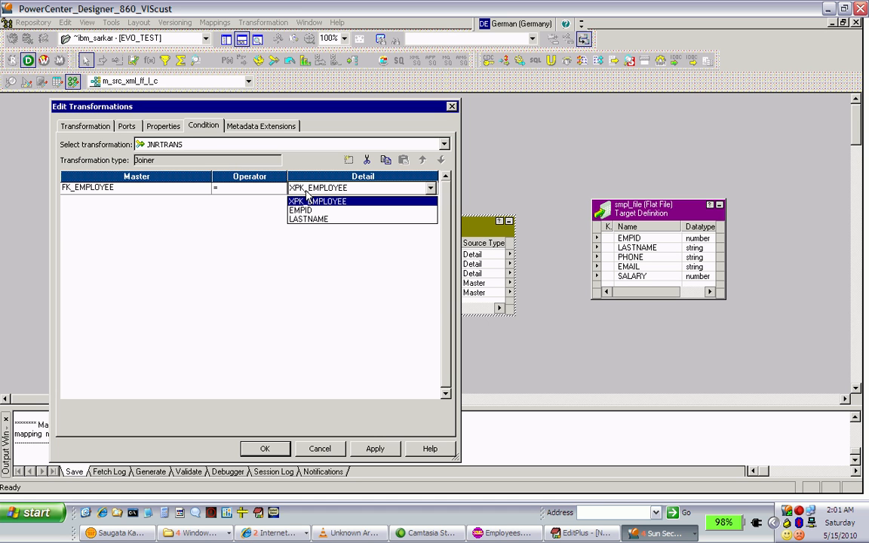
click(307, 193)
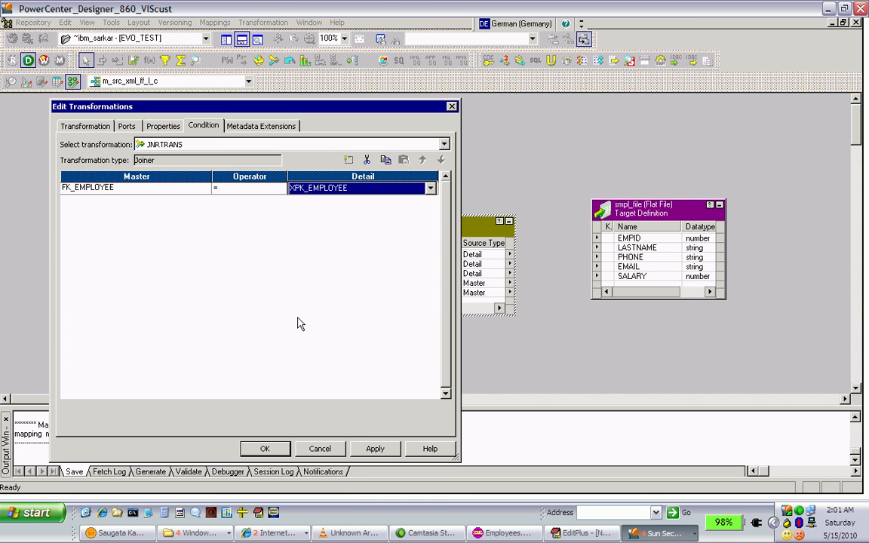
click(369, 450)
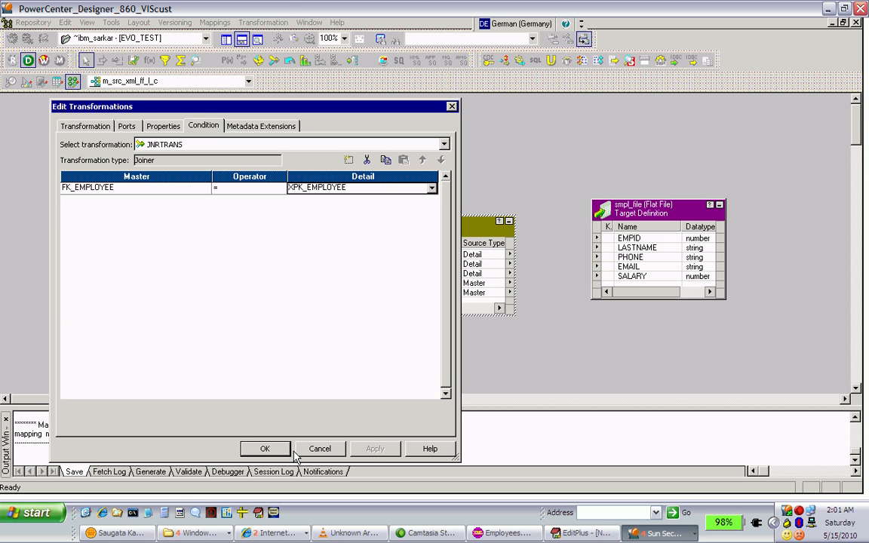
click(265, 449)
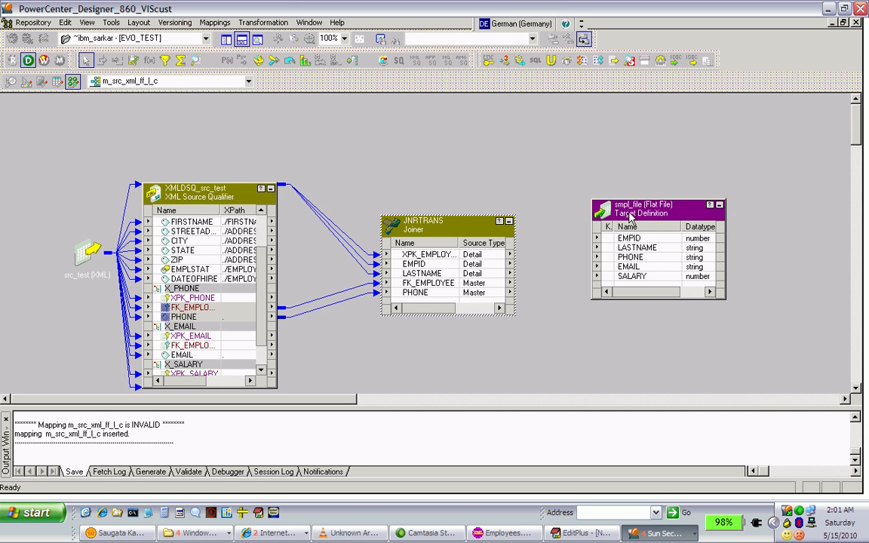
Move the smpl_file target farther from the Joiner and place a second Joiner transformation between them
drag(631, 217, 709, 200)
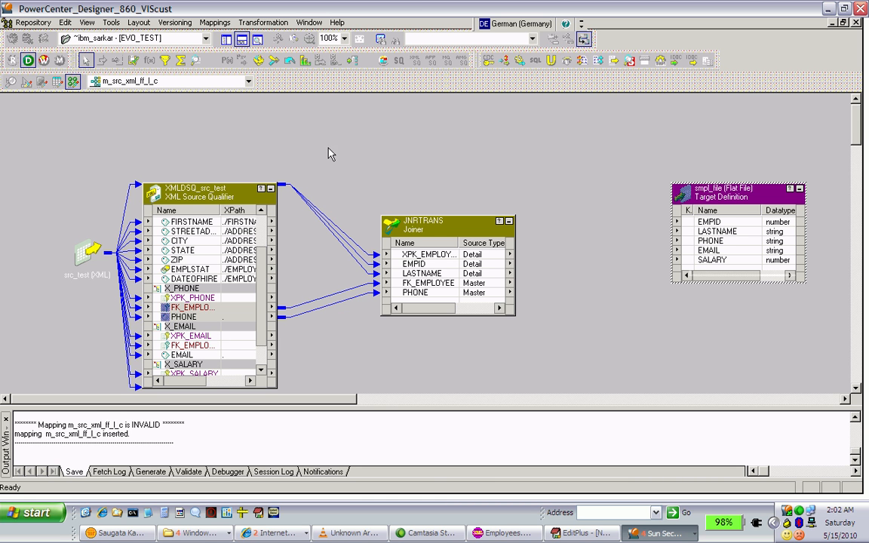
click(274, 61)
click(554, 225)
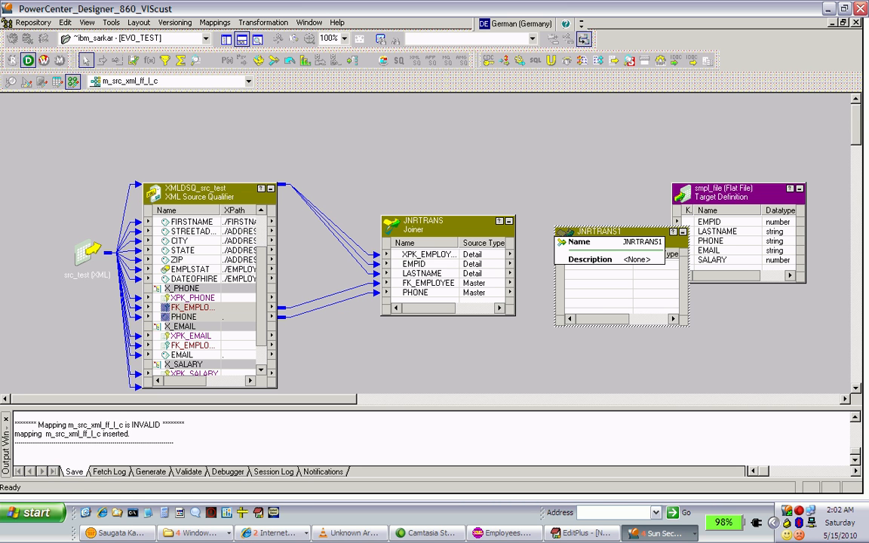
double_click(587, 227)
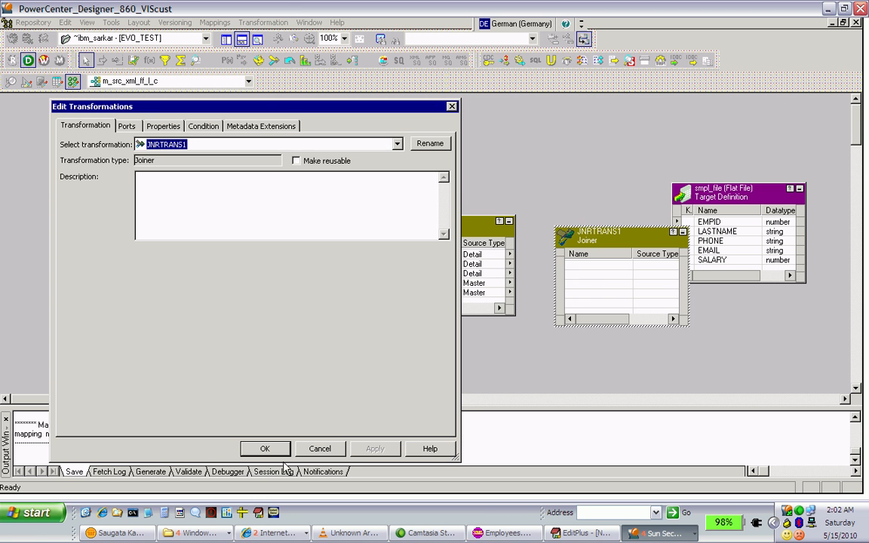
click(308, 454)
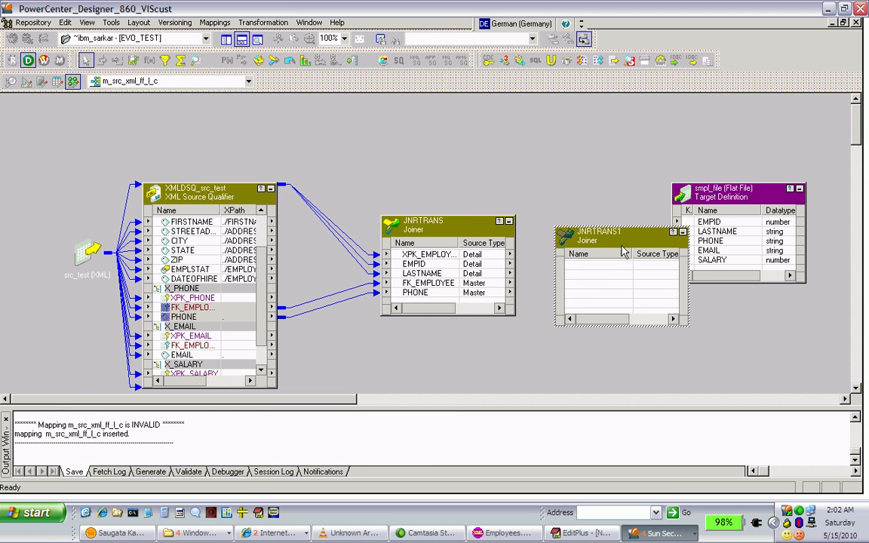
Copy and link all ports from XPK_EMPLOYEE to PHONE of JNRTRANS into the second Joiner
click(471, 255)
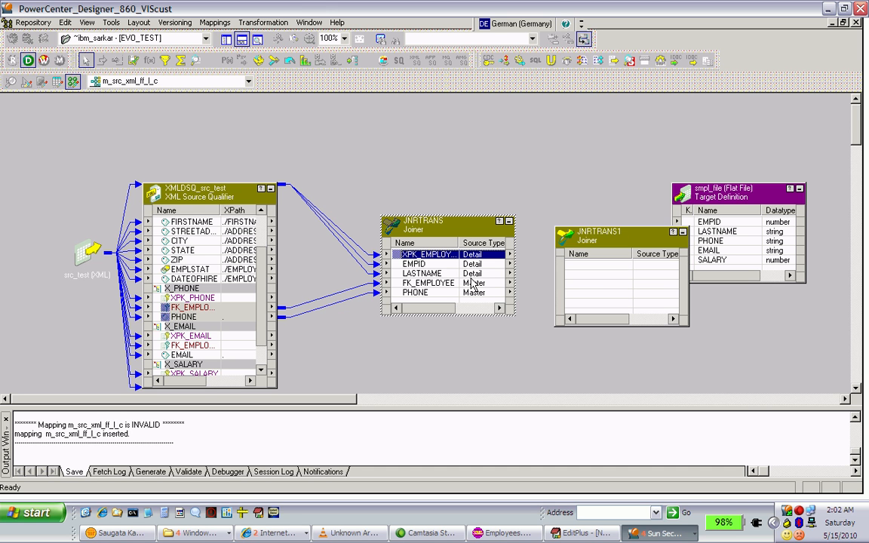
shift+click(471, 293)
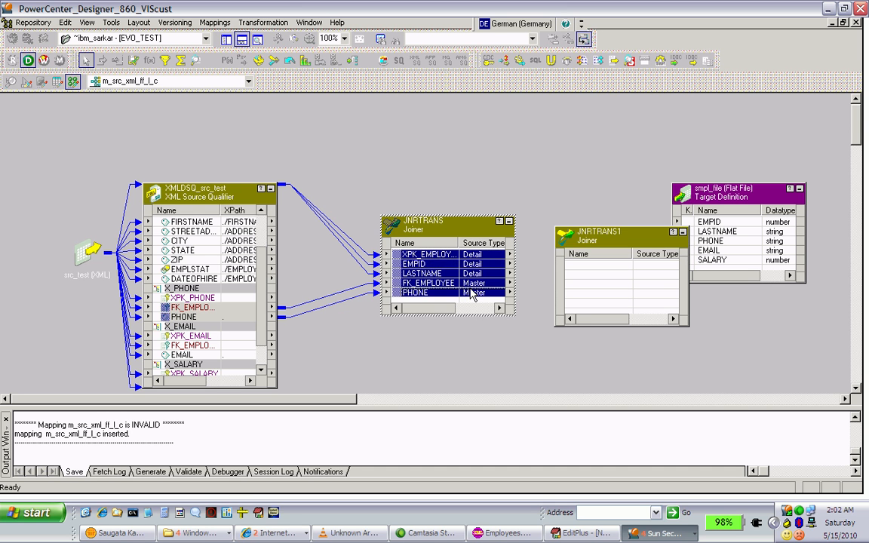
drag(486, 258, 607, 273)
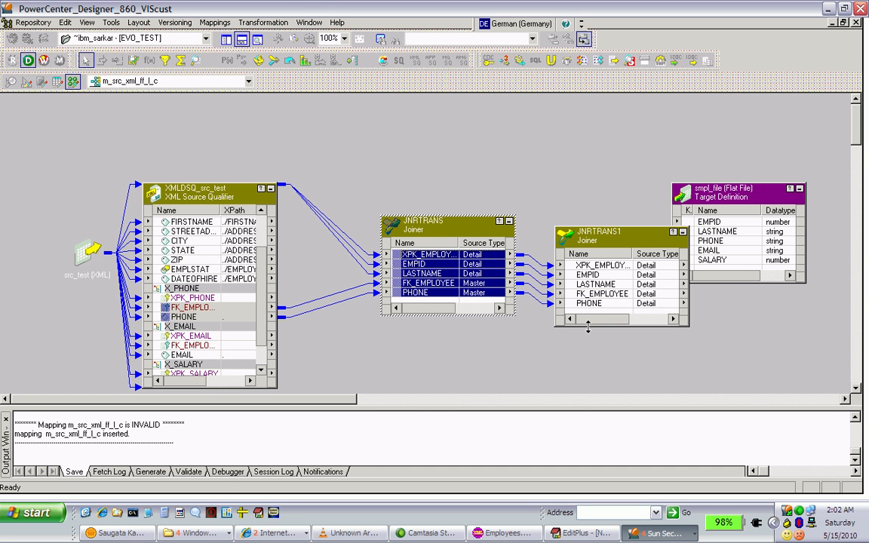
Enlarge the second Joiner's box and copy the FK_EMPLOYEE and EMAIL ports of X_EMAIL into it from the source qualifier
drag(588, 326, 587, 356)
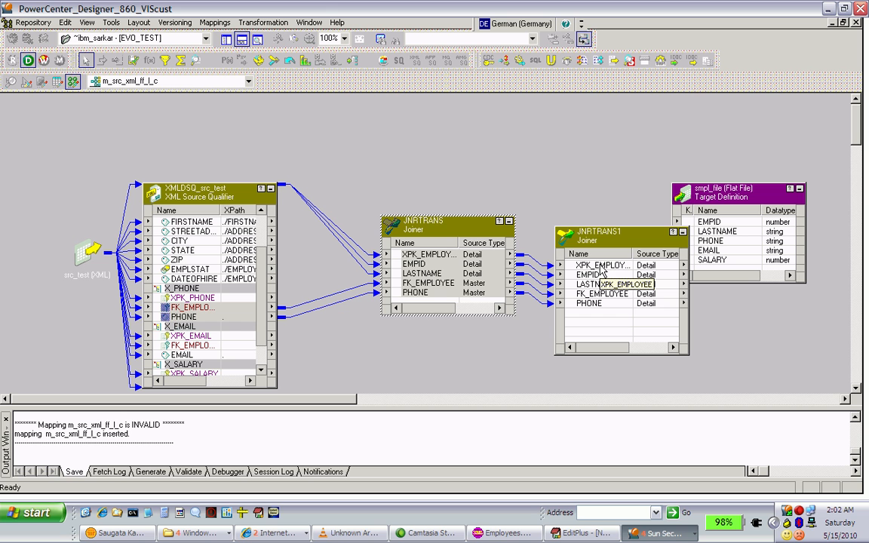
click(204, 349)
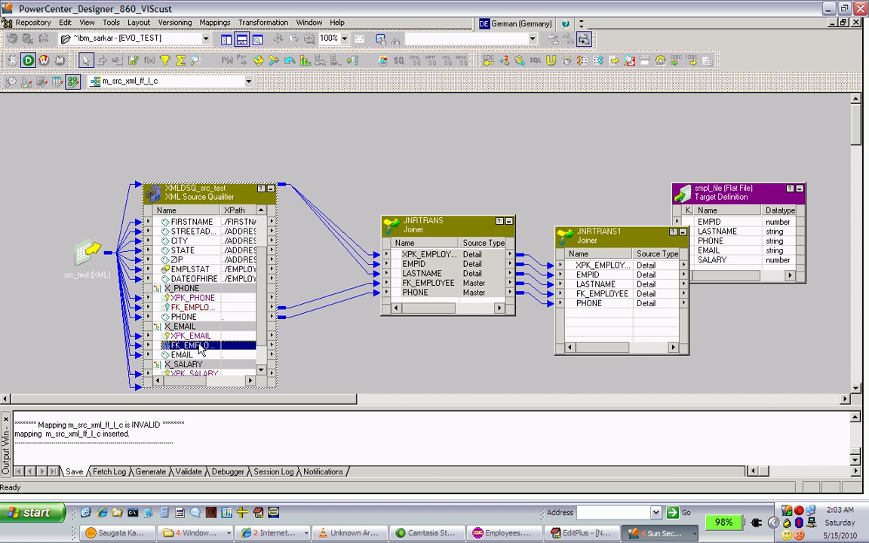
shift+click(194, 355)
drag(232, 352, 584, 329)
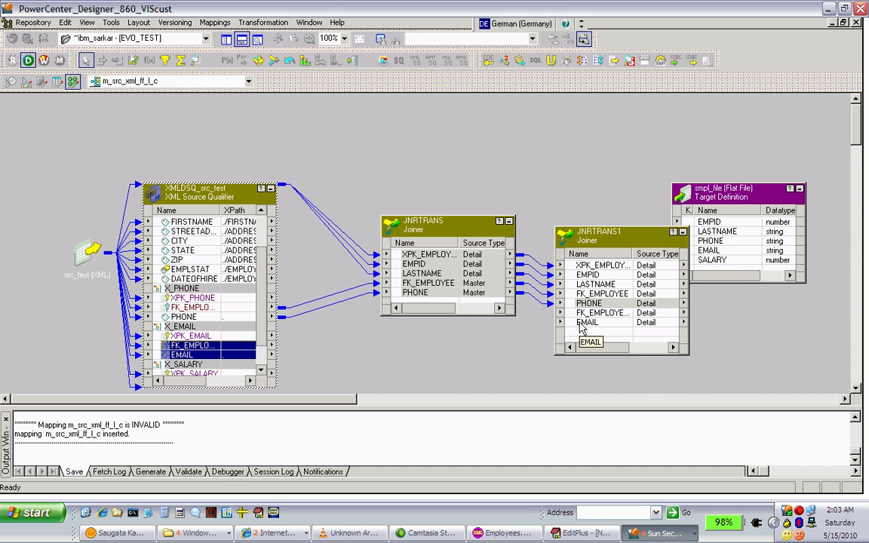
Enable Sorted Input in JNRTRANS1's properties, continuing with an empty join condition, and accept the settings
double_click(613, 241)
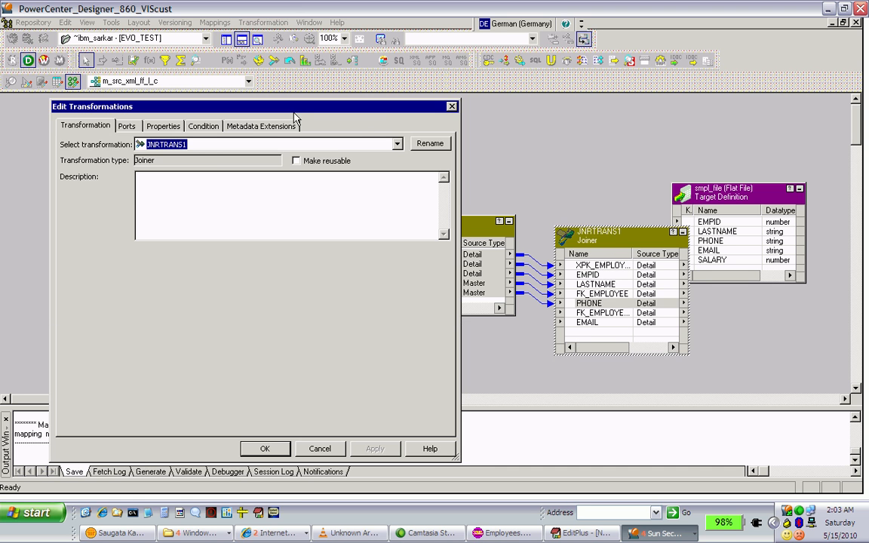
click(215, 128)
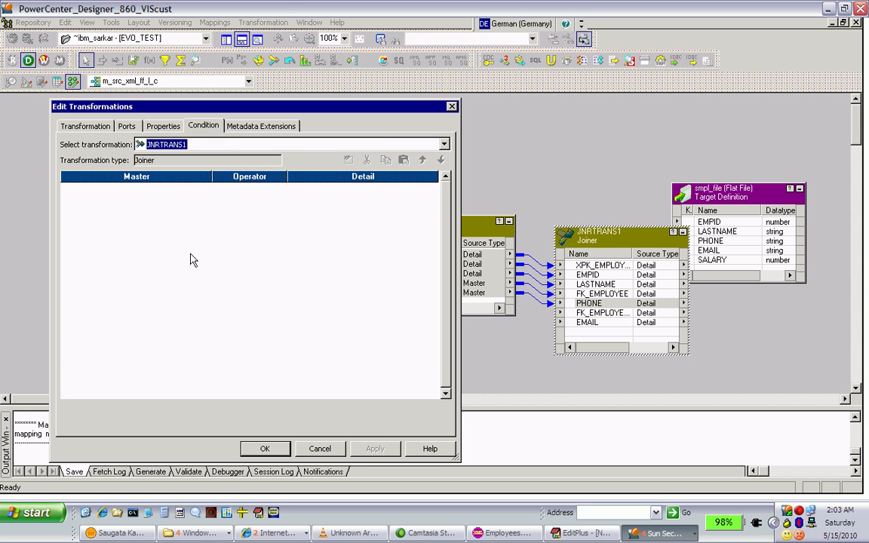
click(168, 128)
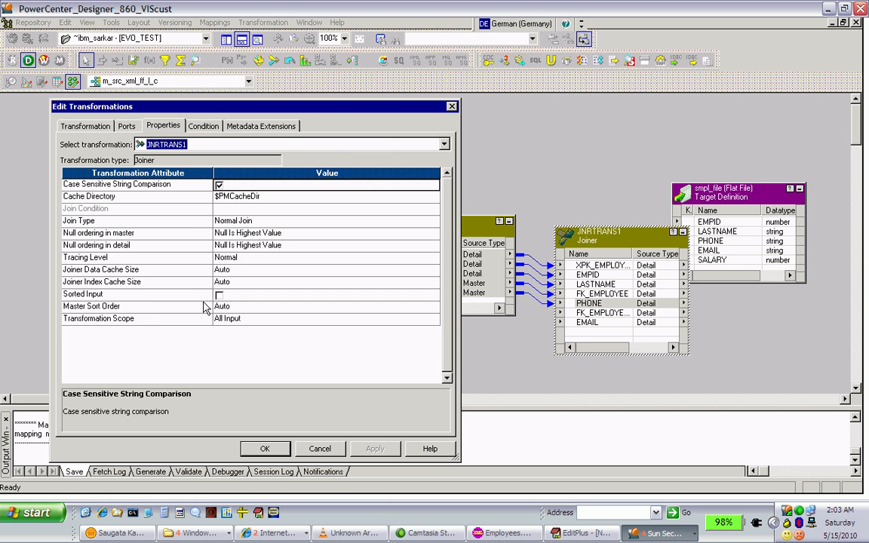
click(219, 299)
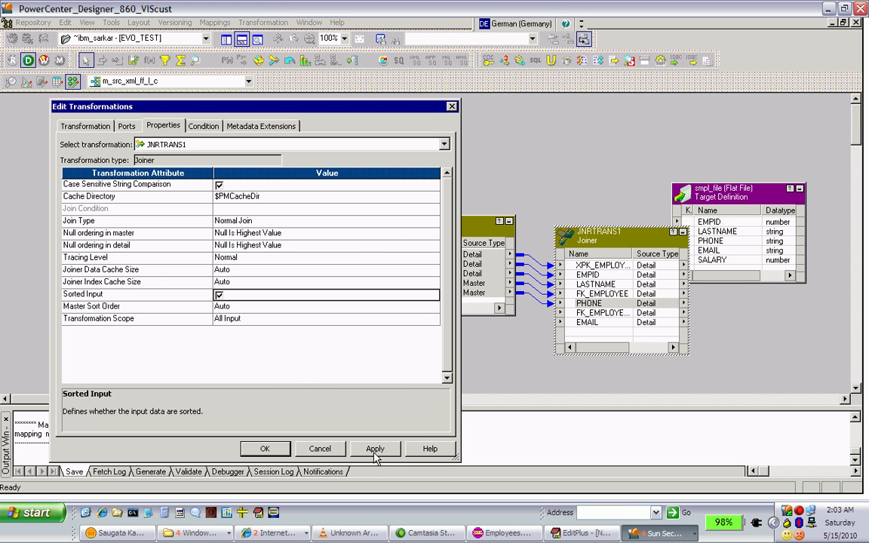
click(242, 451)
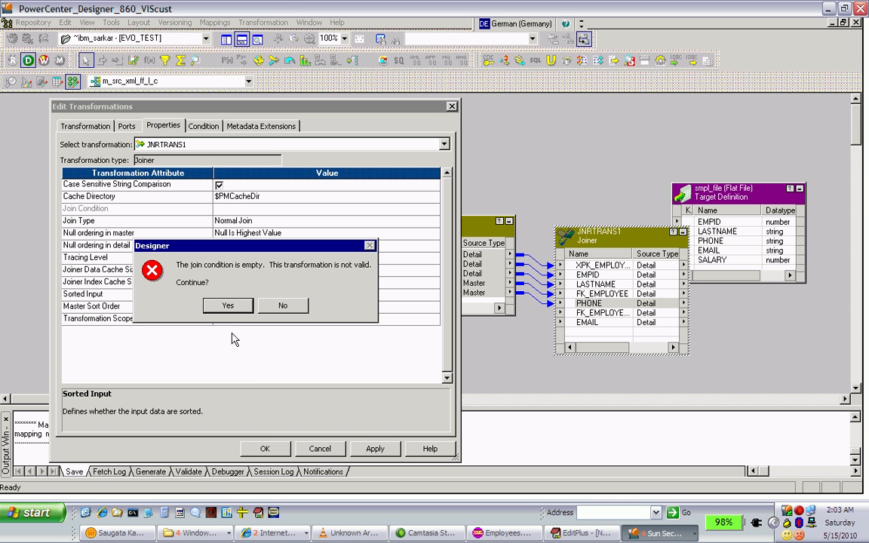
click(228, 306)
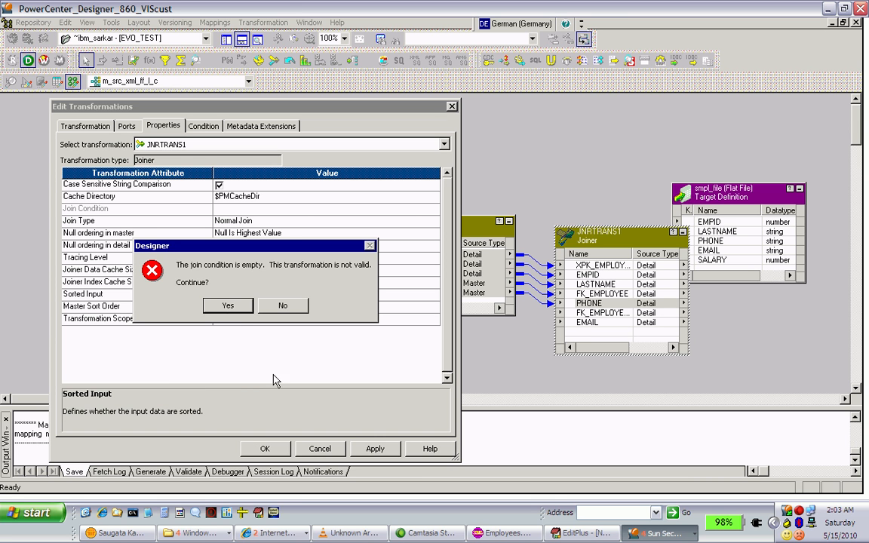
click(264, 448)
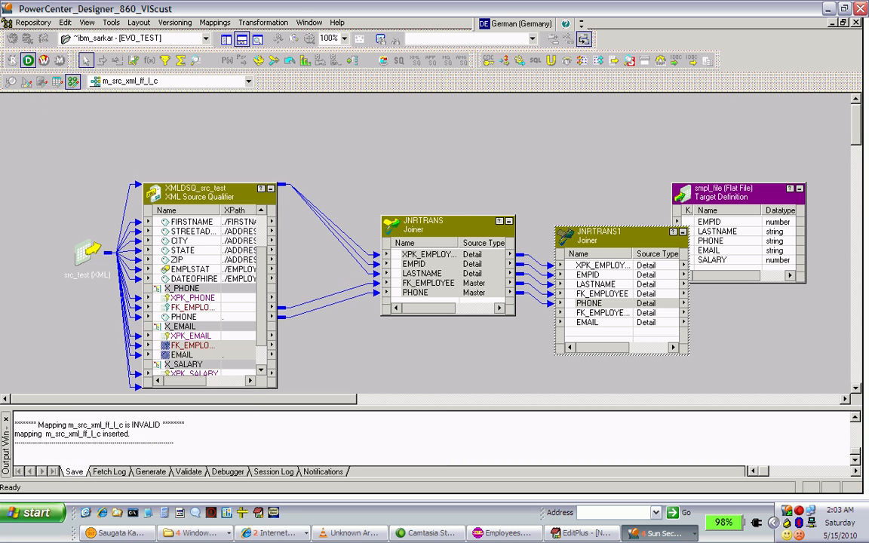
Link the FK_EMPLOYEE and EMAIL ports of X_EMAIL in the source qualifier to the corresponding ports of JNRTRANS1
click(209, 345)
click(211, 355)
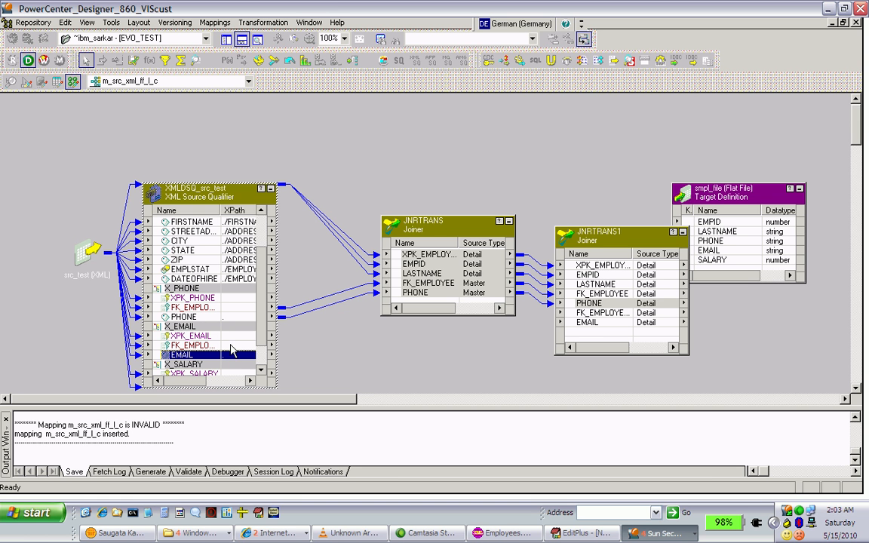
shift+click(232, 346)
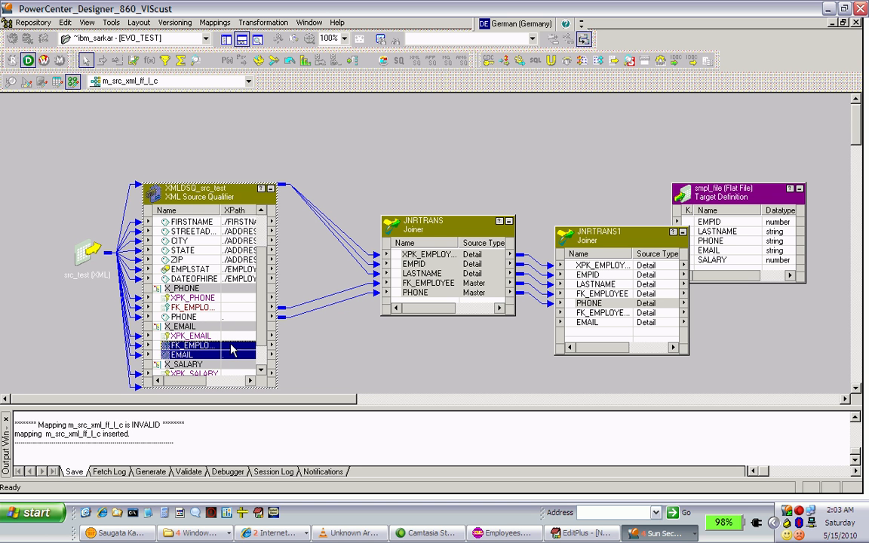
drag(413, 328, 573, 318)
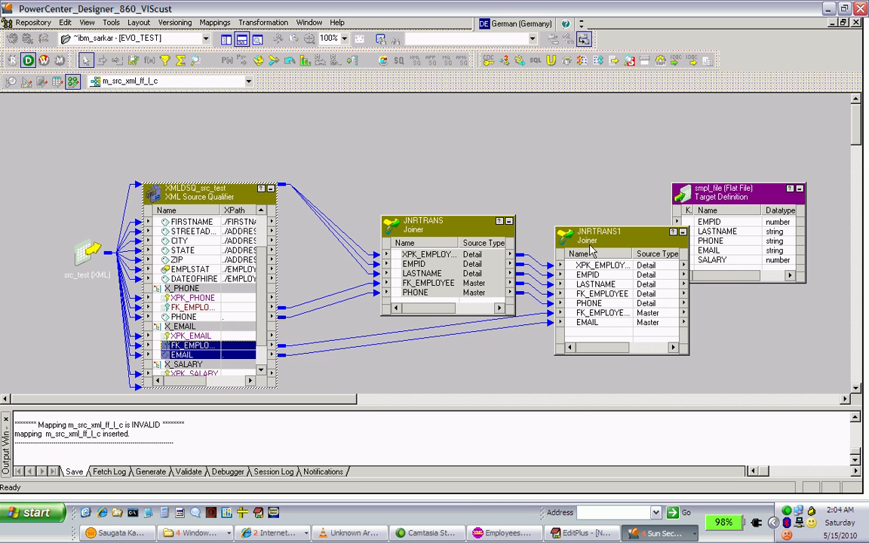
Add the join condition FK_EMPLOYEE0 = XPK_EMPLOYEE to JNRTRANS1, accept the settings and save the mapping
double_click(592, 252)
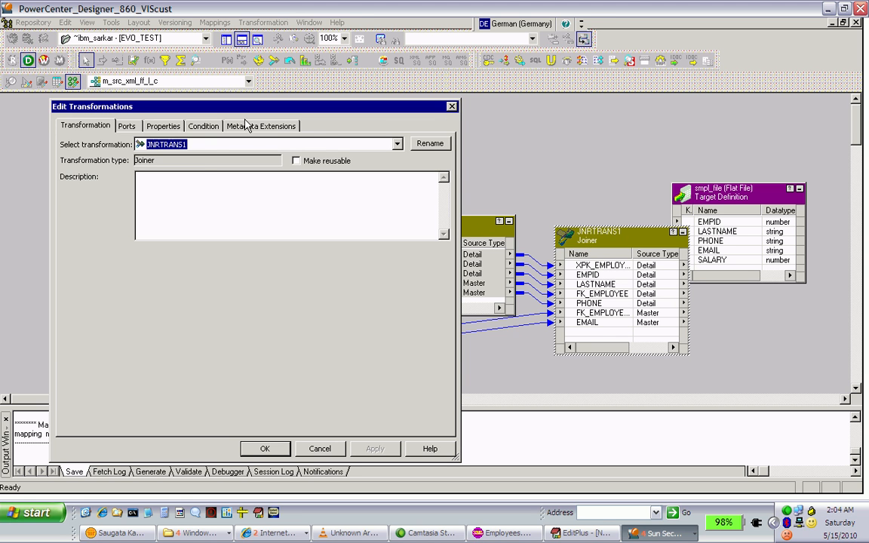
click(216, 128)
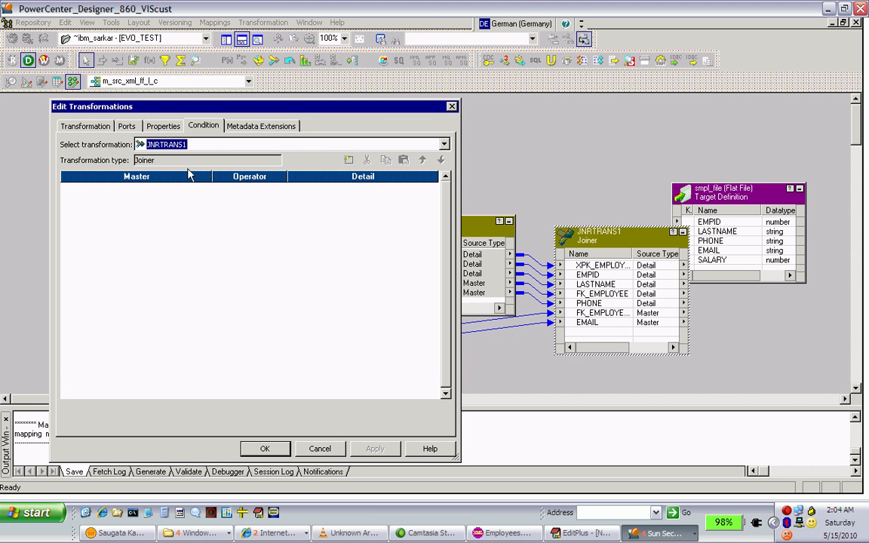
click(349, 160)
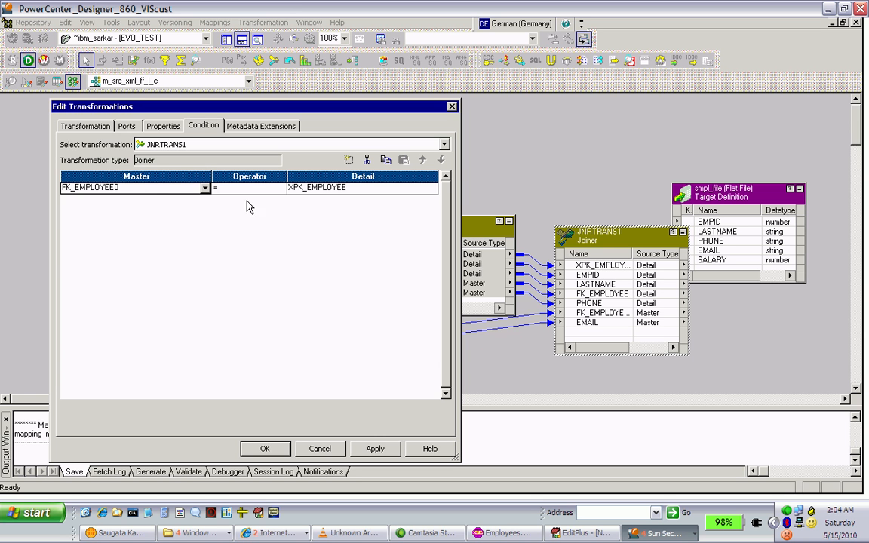
click(375, 450)
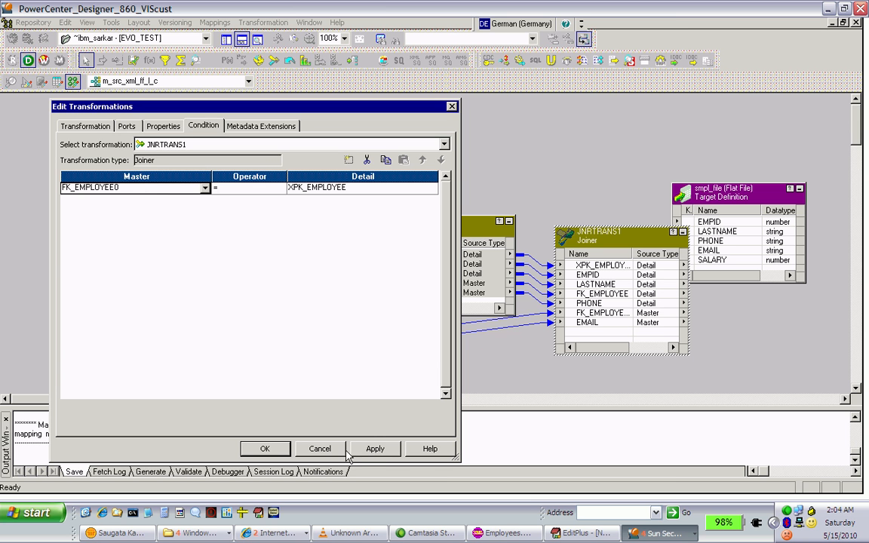
click(265, 450)
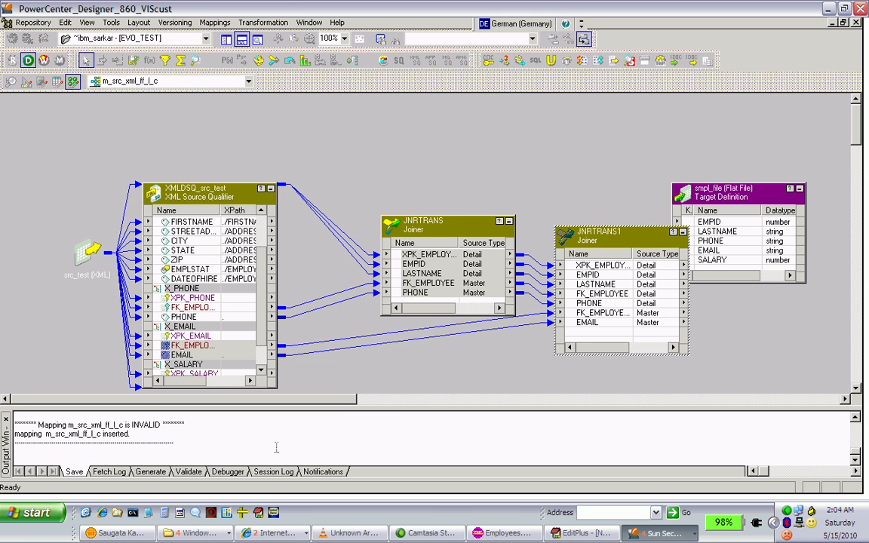
key(ctrl+s)
Enlarge JNRTRANS1's box upward and move the smpl_file target farther to the right, clear of the Joiner
drag(597, 227, 597, 204)
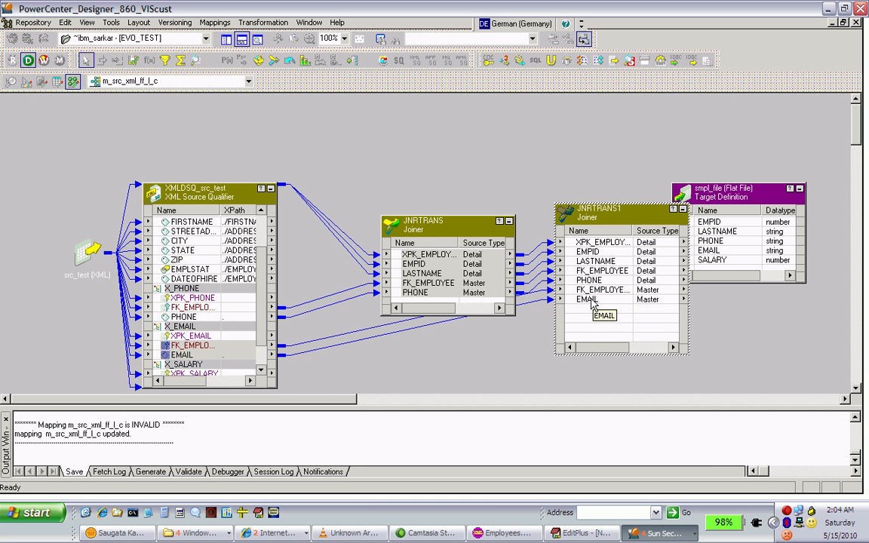
click(264, 372)
click(263, 372)
click(263, 371)
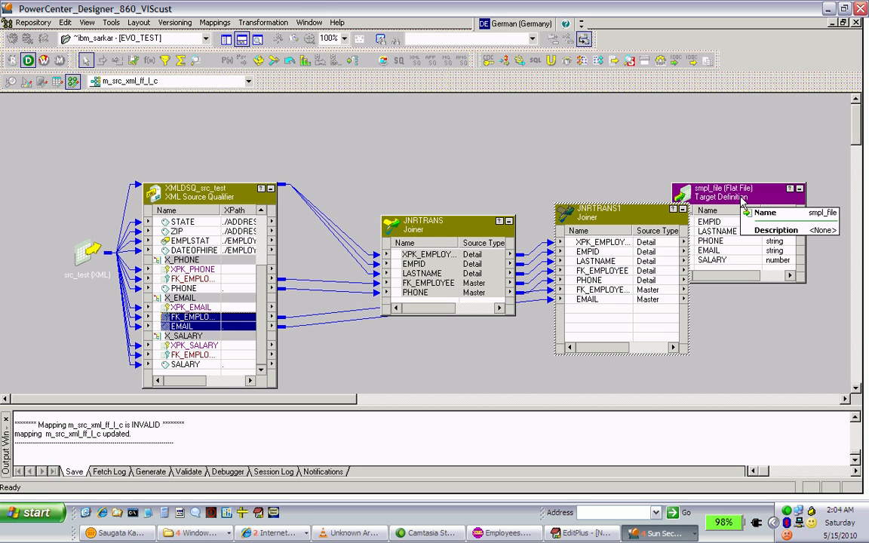
drag(743, 200, 845, 198)
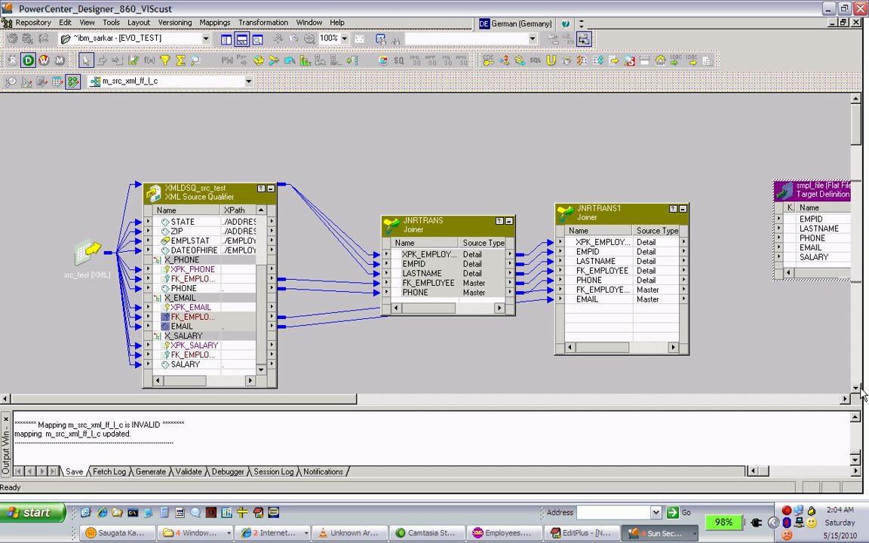
Add a third Joiner below the smpl_file target and copy all ports from XPK_EMPLOYEE to EMAIL of JNRTRANS1 into it
click(855, 388)
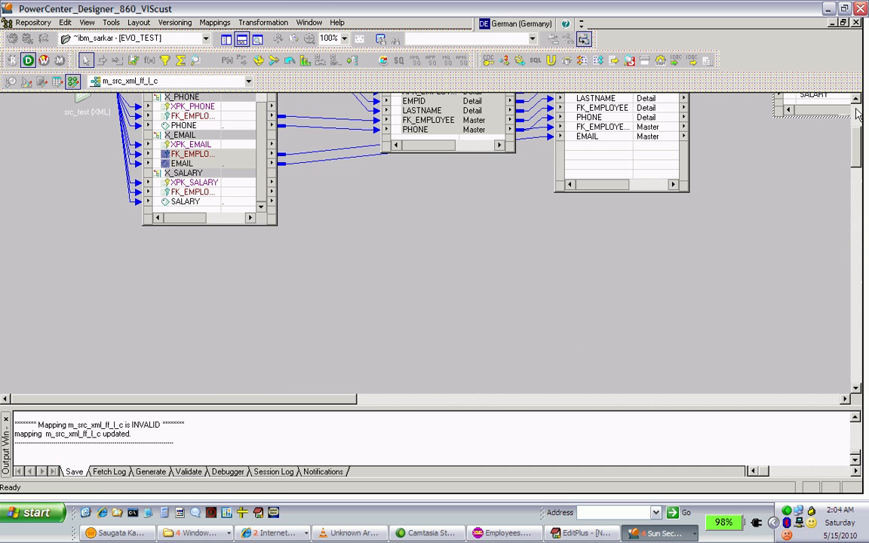
click(856, 99)
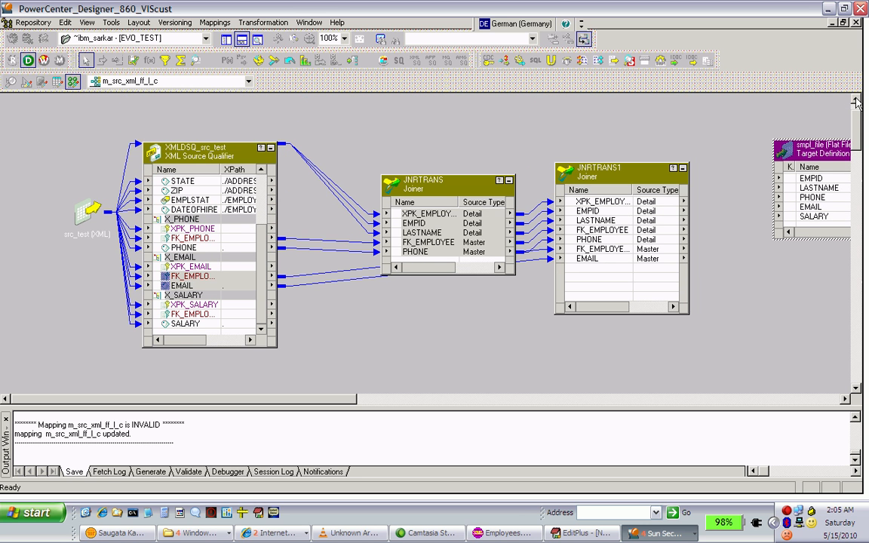
click(274, 60)
click(728, 310)
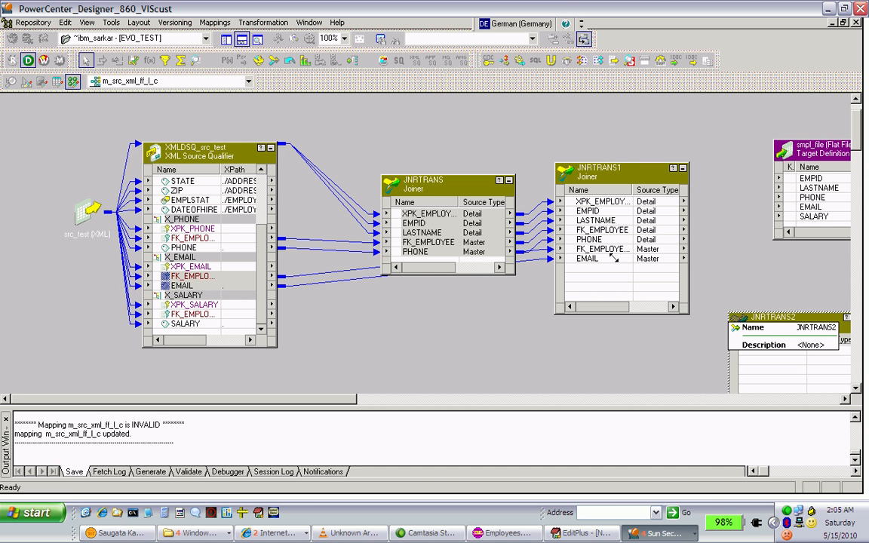
click(623, 206)
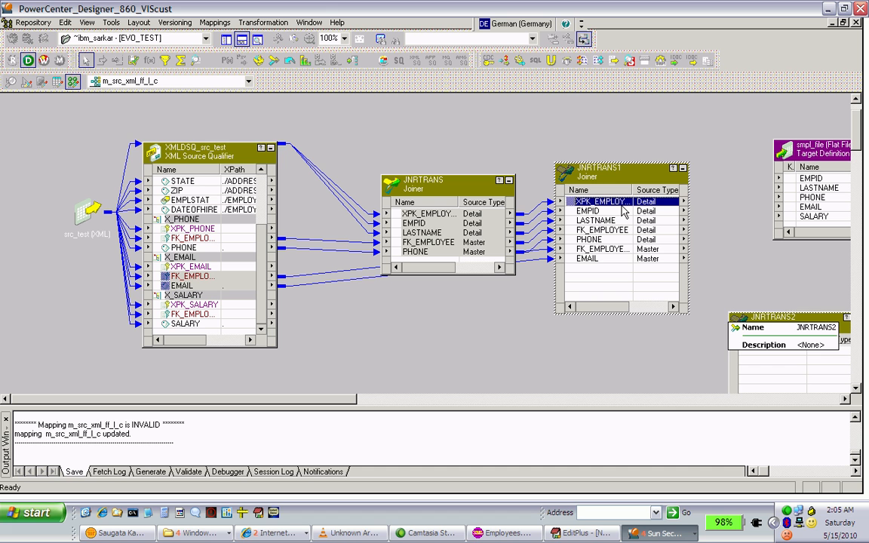
shift+click(621, 260)
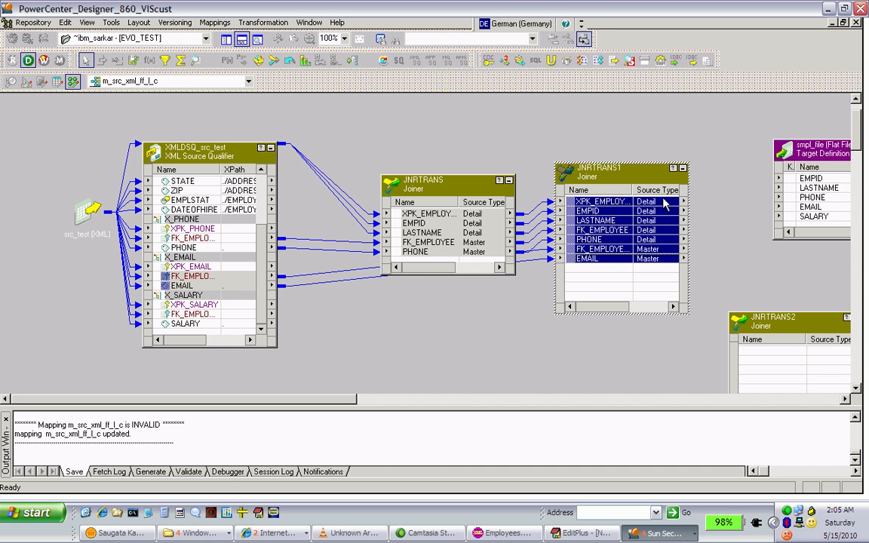
drag(664, 206, 774, 361)
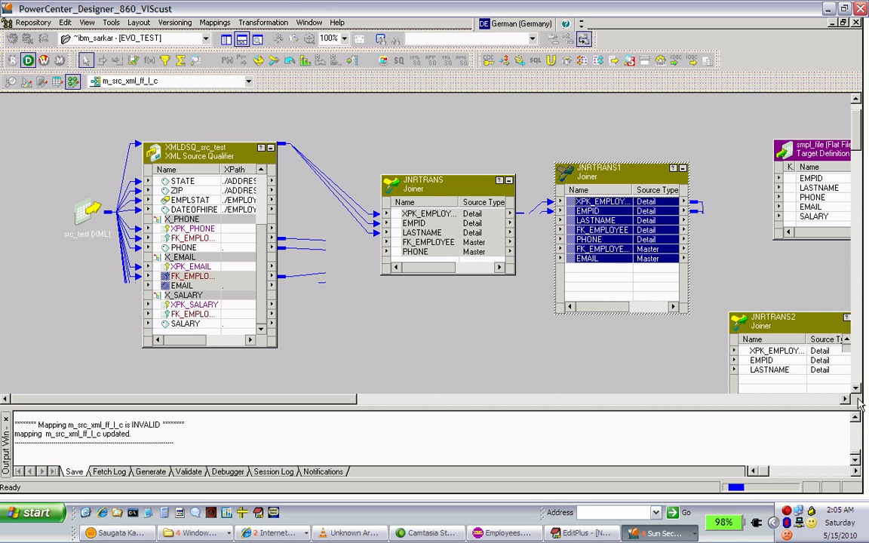
Enlarge JNRTRANS2's box upward and downward to make room for all its ports and additional rows
scroll(860, 397, down, 3)
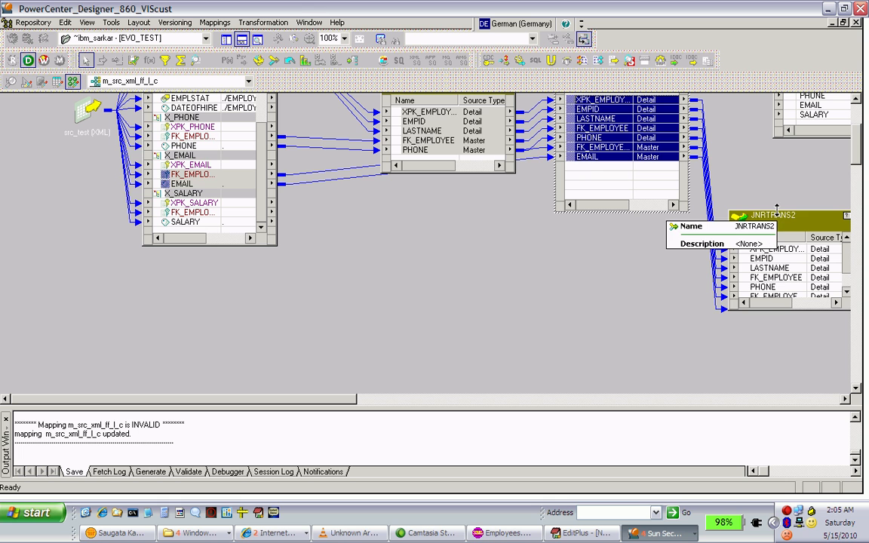
drag(776, 211, 768, 182)
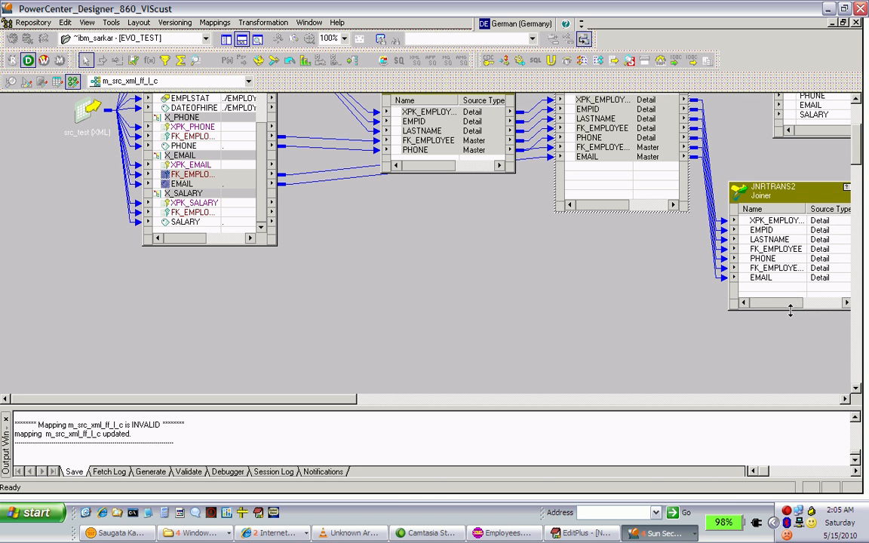
drag(790, 311, 792, 349)
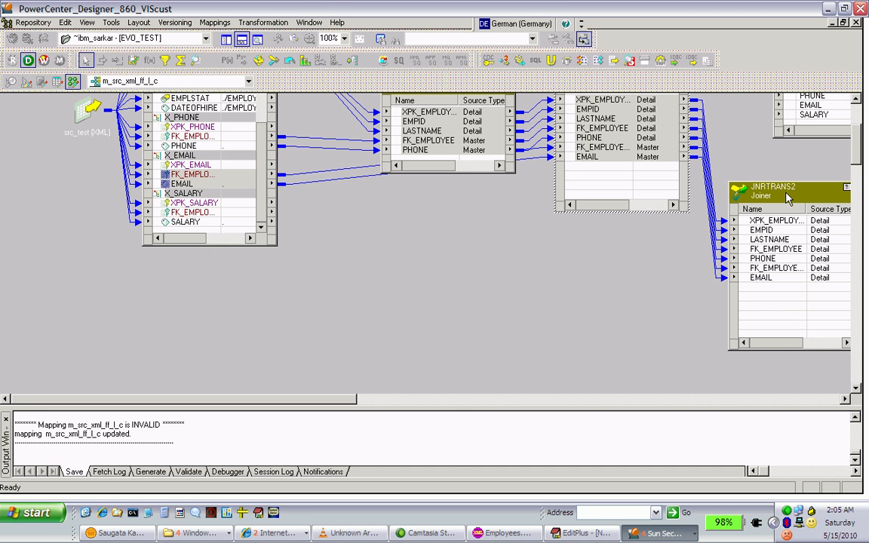
Enable Sorted Input in JNRTRANS2's properties, continuing with an empty join condition, accept the settings and save the mapping
double_click(784, 197)
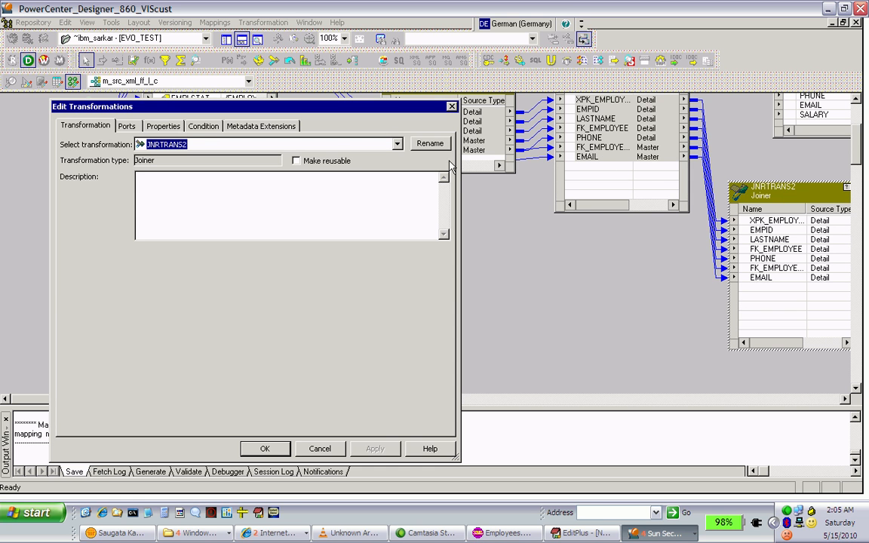
click(173, 128)
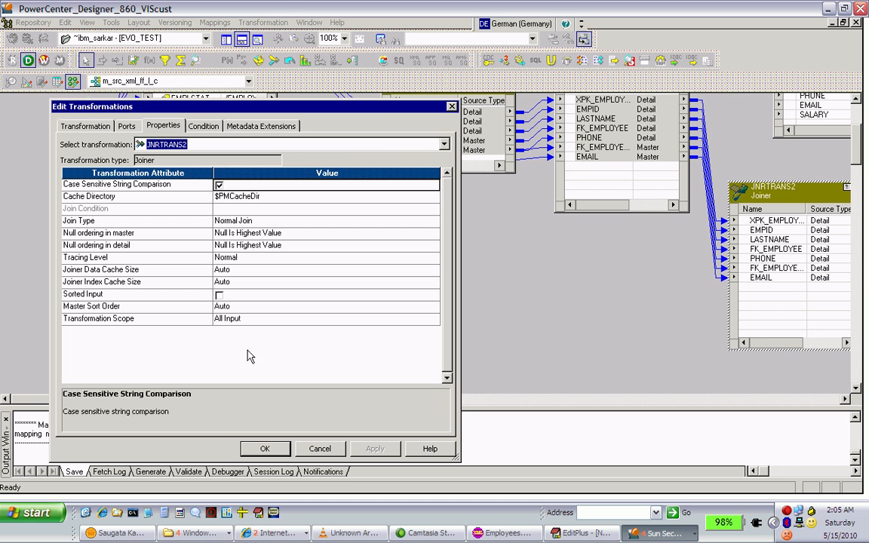
click(219, 295)
click(219, 296)
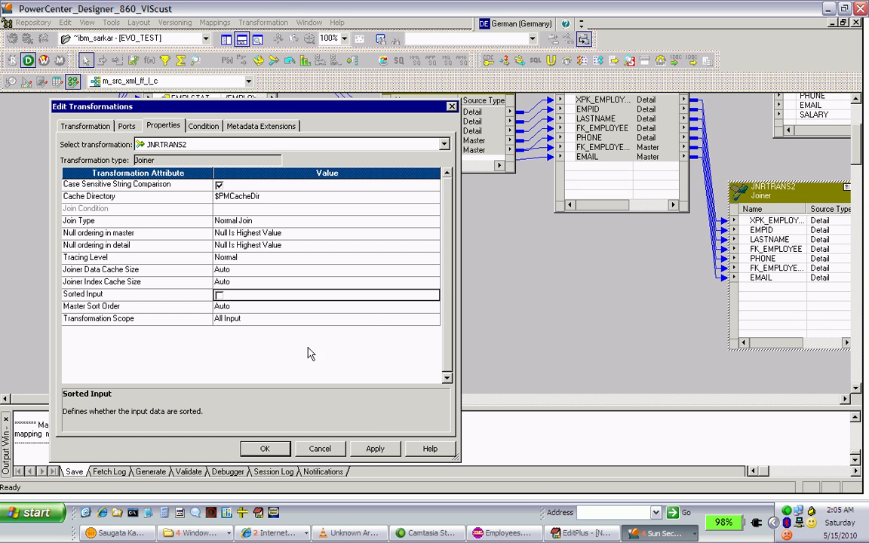
click(373, 449)
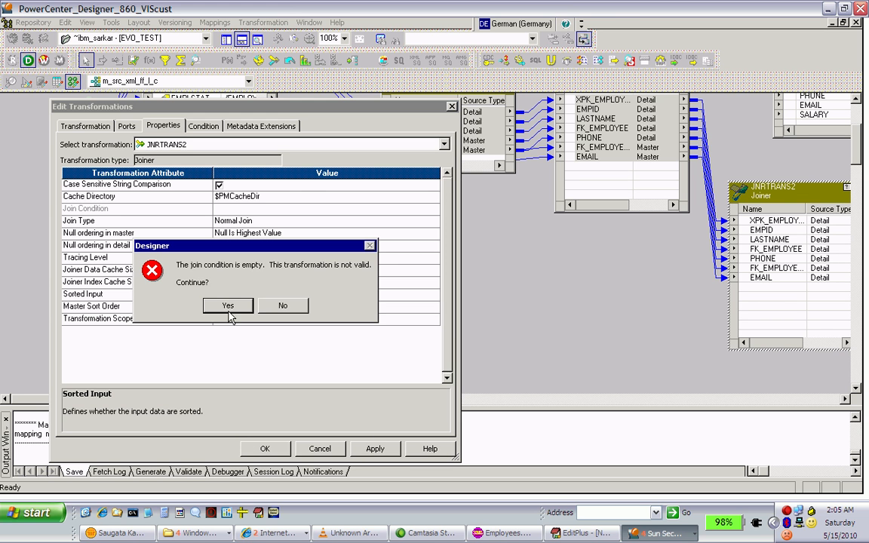
click(229, 310)
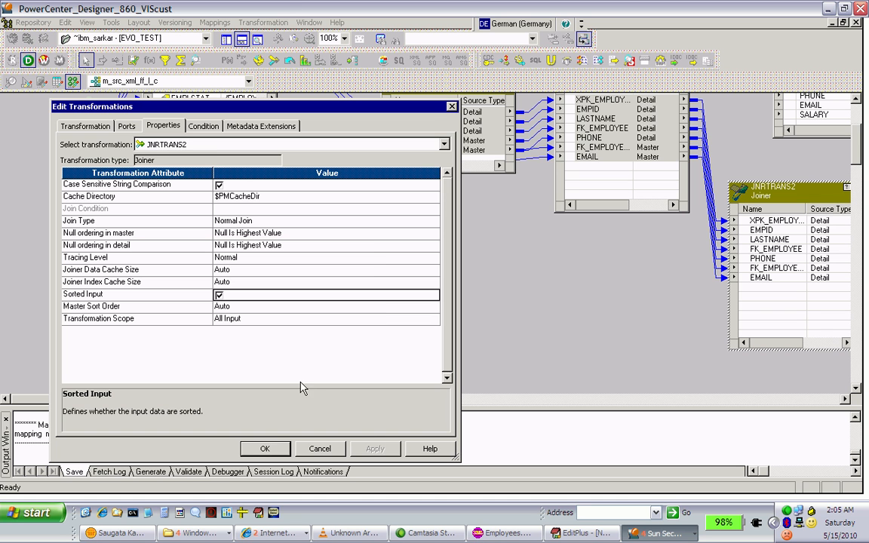
click(269, 449)
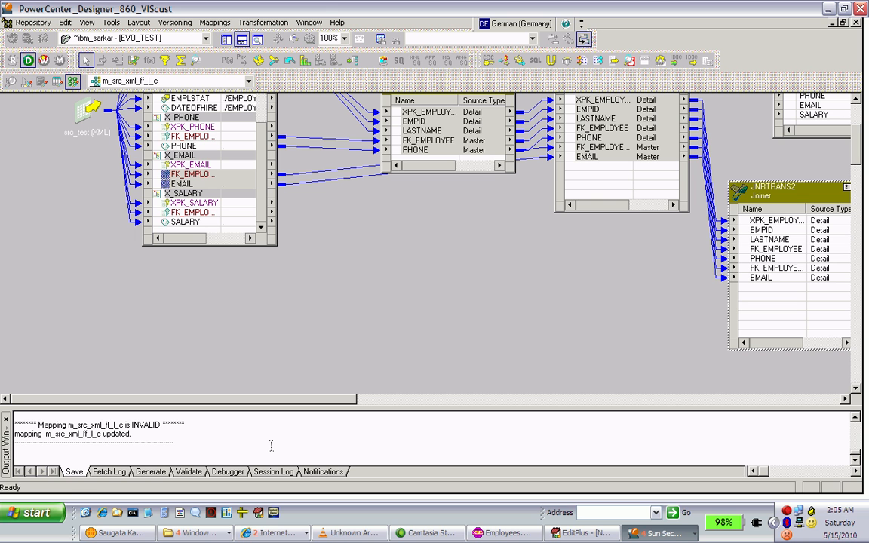
key(ctrl+s)
Copy and link the FK_EMPLOYEE and SALARY ports of X_SALARY from the source qualifier into JNRTRANS2
click(221, 213)
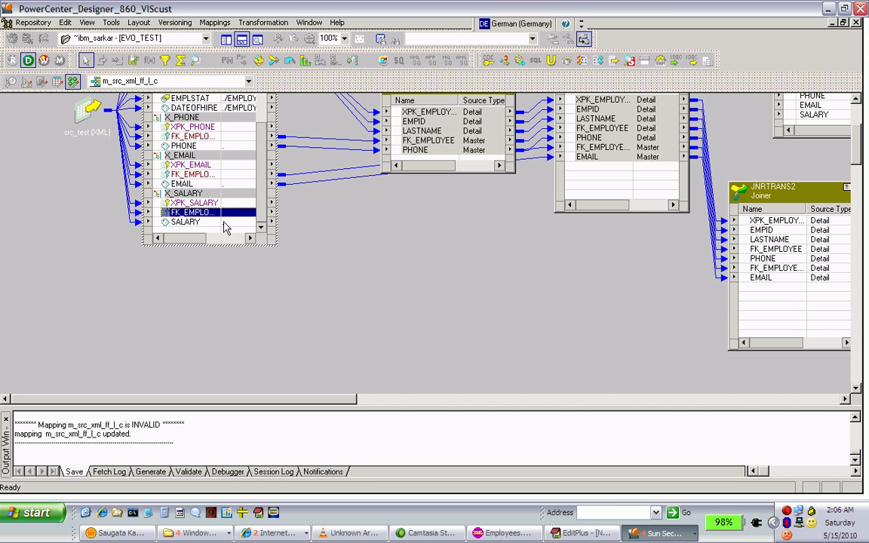
shift+click(224, 222)
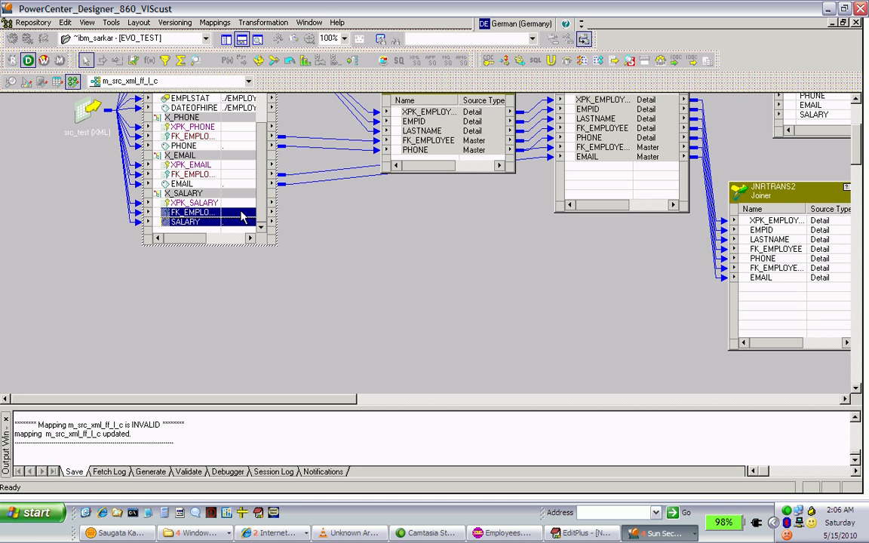
drag(243, 218, 751, 297)
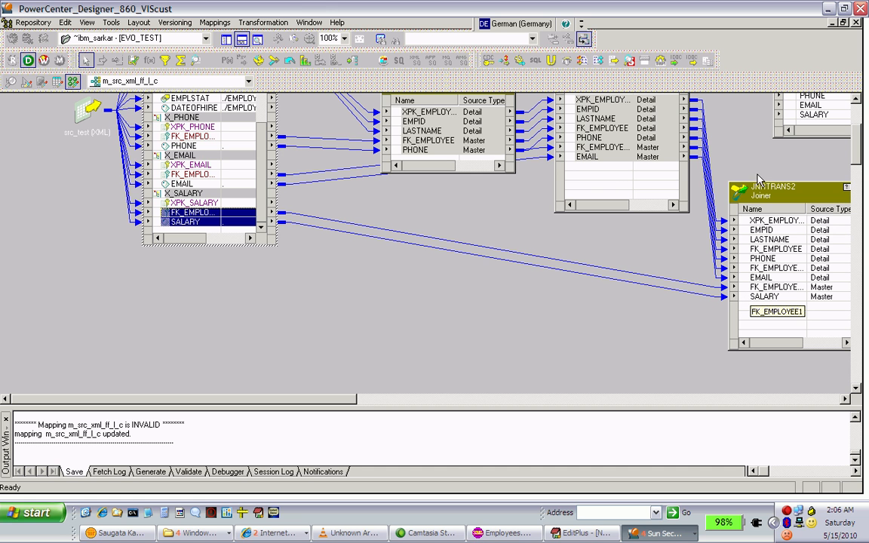
Add the join condition FK_EMPLOYEE1 = XPK_EMPLOYEE to JNRTRANS2 and accept the settings
double_click(761, 194)
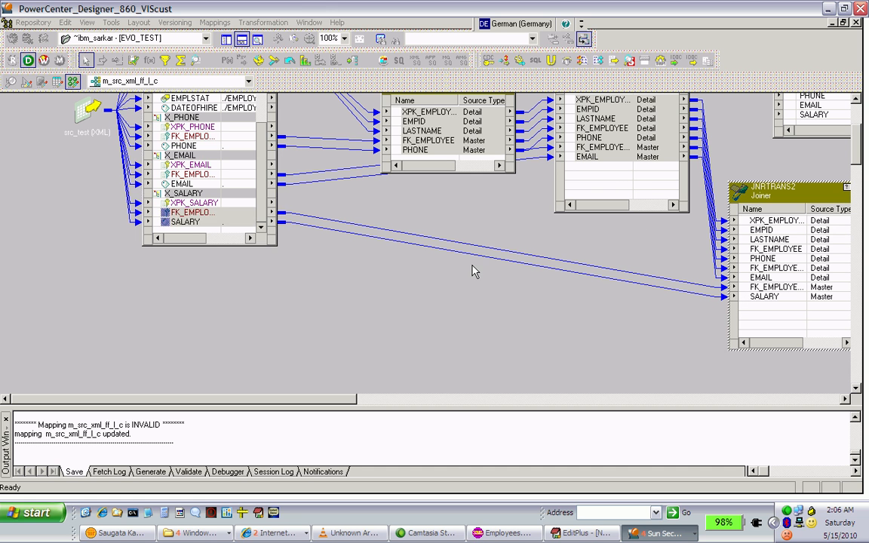
click(202, 126)
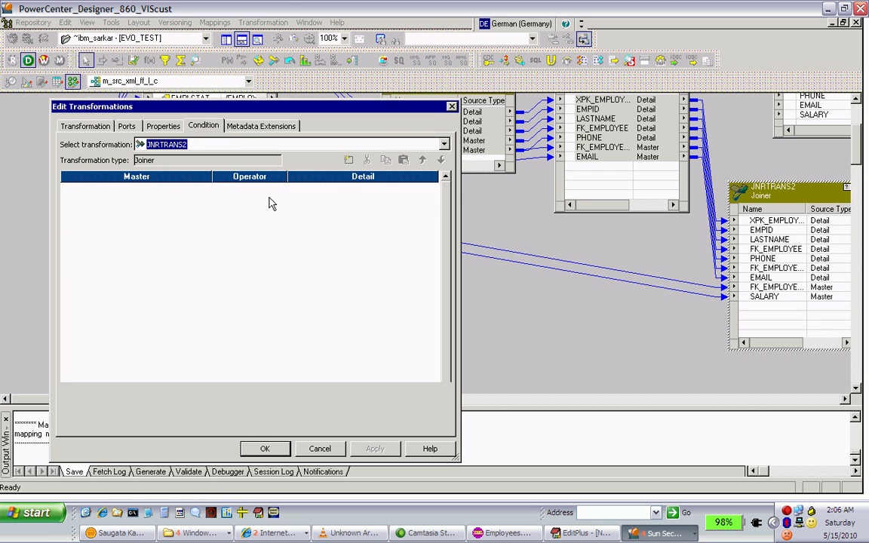
click(350, 161)
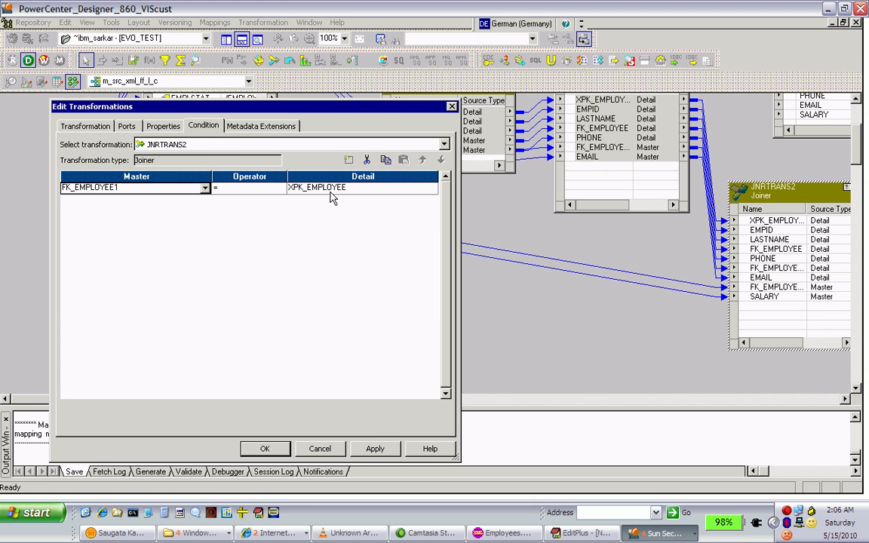
click(375, 449)
key(Return)
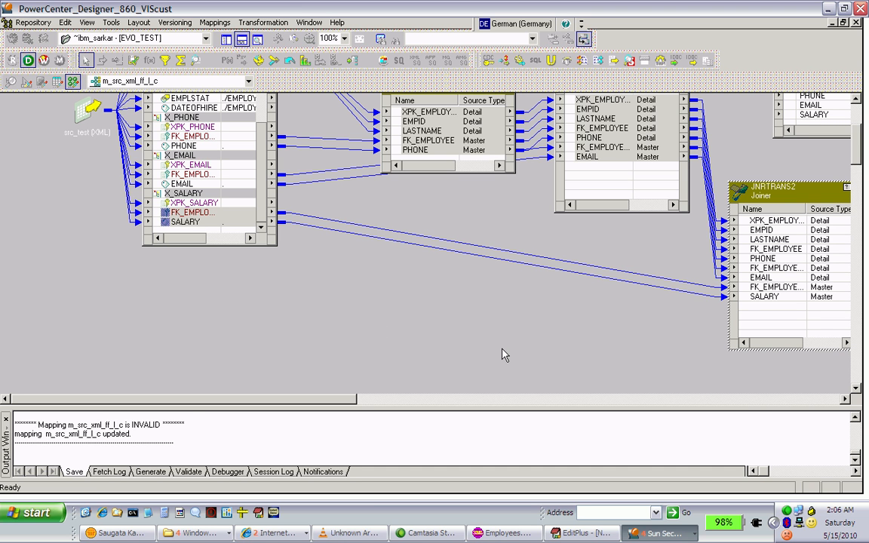
Move the smpl_file target down to the right of JNRTRANS2
click(846, 401)
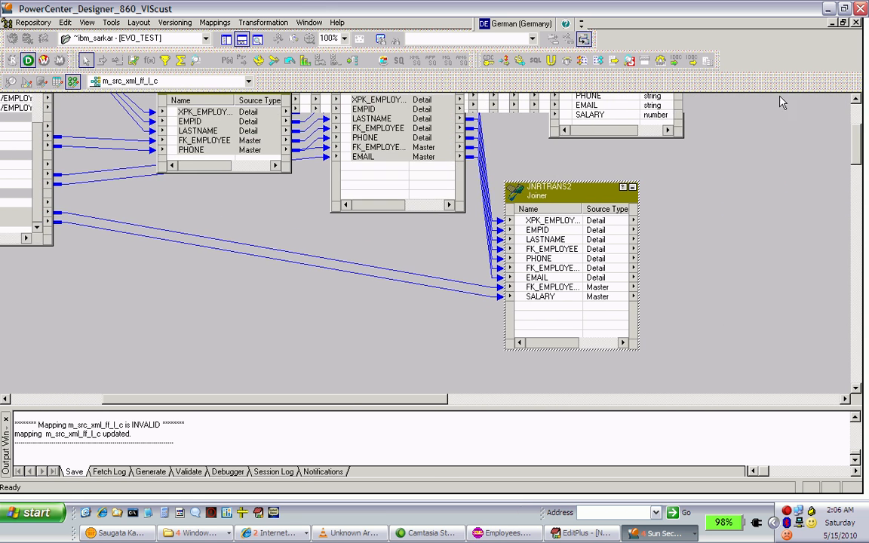
click(857, 99)
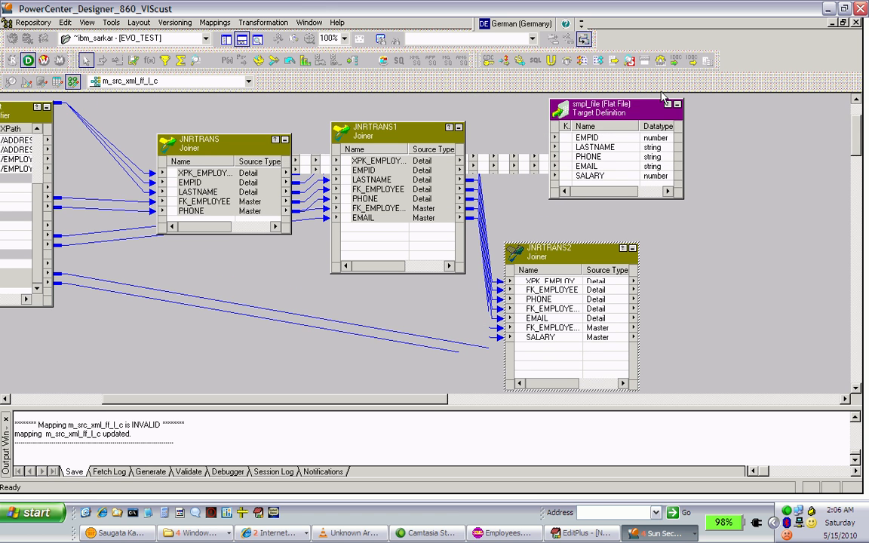
drag(629, 113, 775, 255)
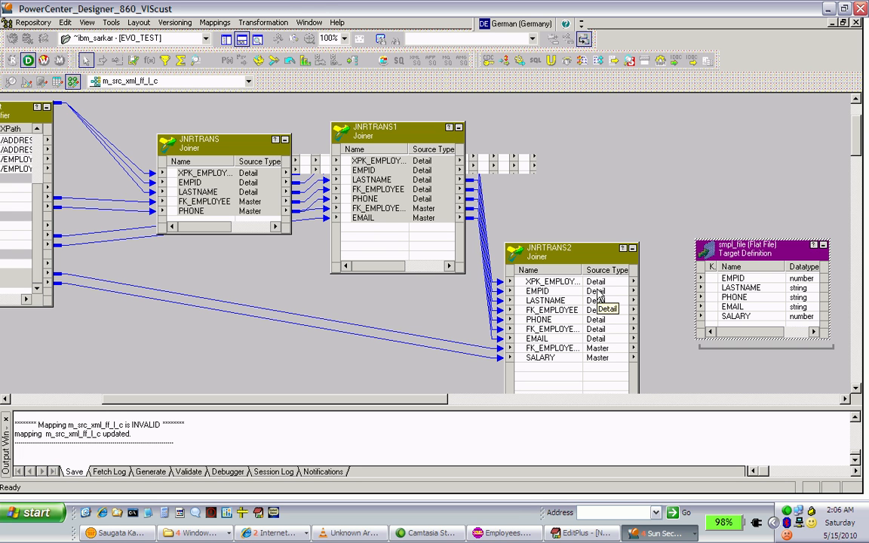
click(597, 292)
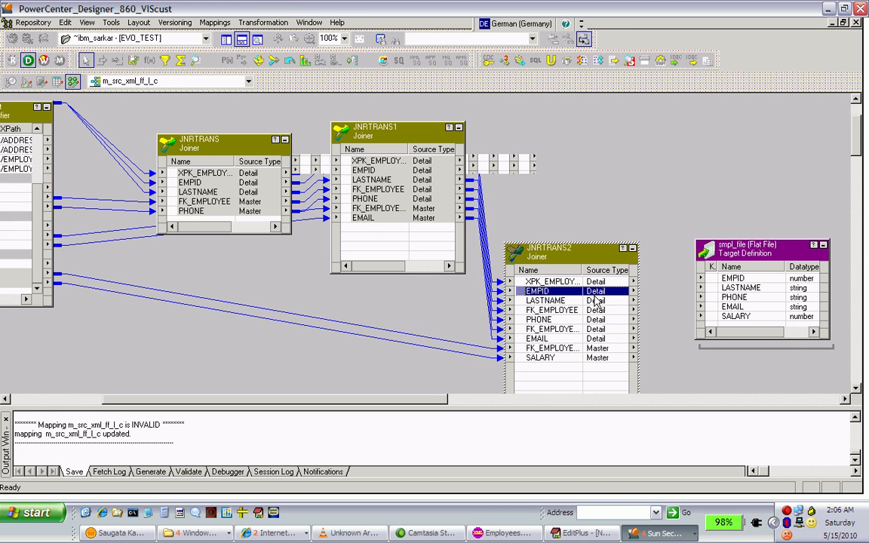
shift+click(594, 300)
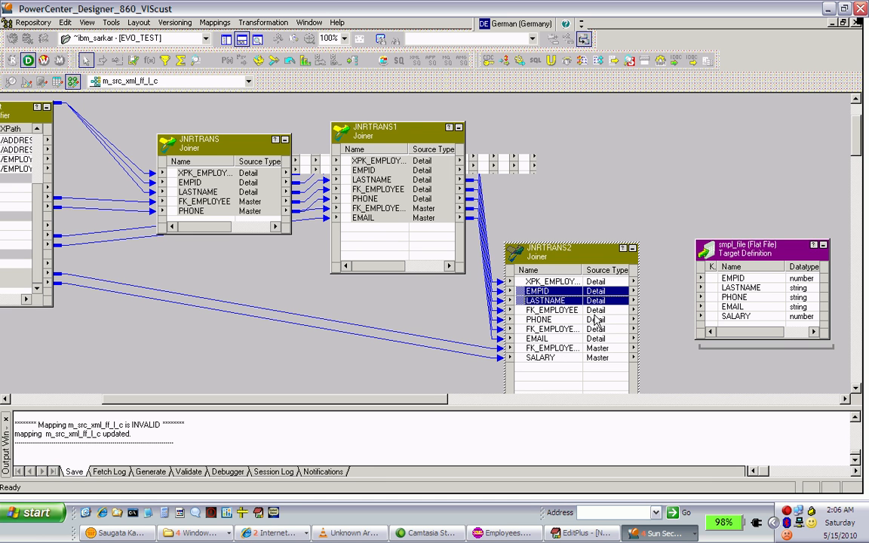
shift+click(595, 314)
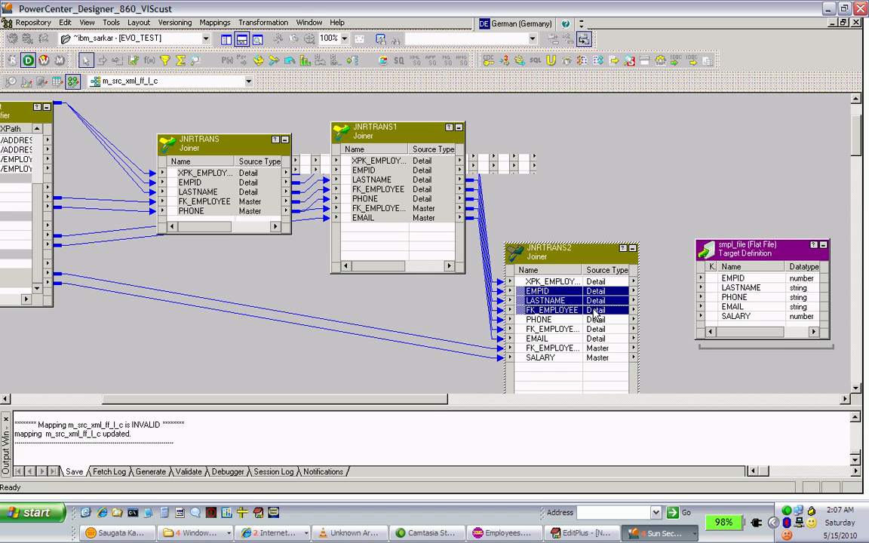
click(595, 313)
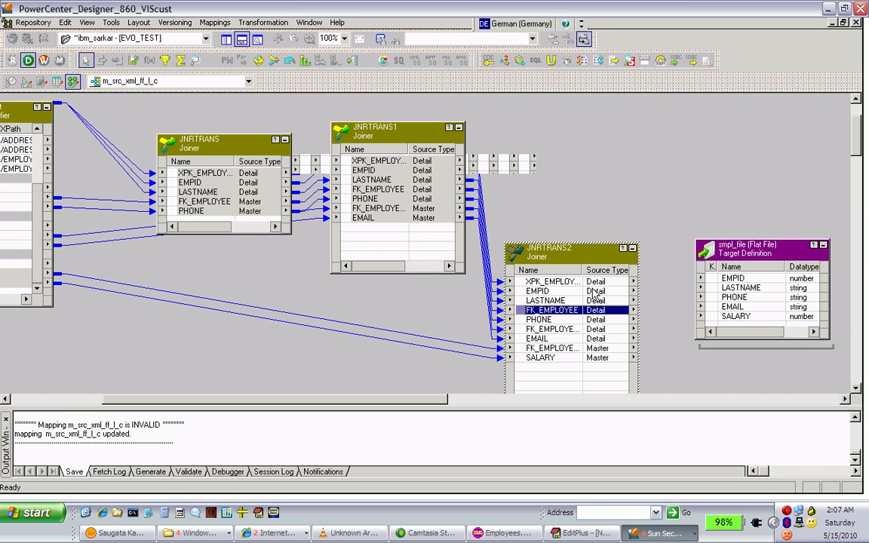
Link the EMPID, LASTNAME, PHONE, EMAIL and SALARY ports of JNRTRANS2 to the matching smpl_file target columns and save the mapping
click(595, 292)
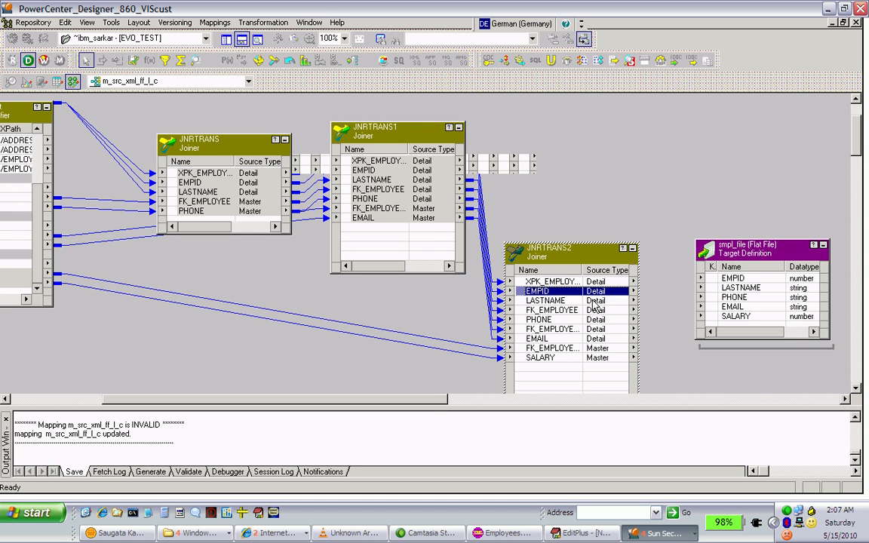
shift+click(596, 302)
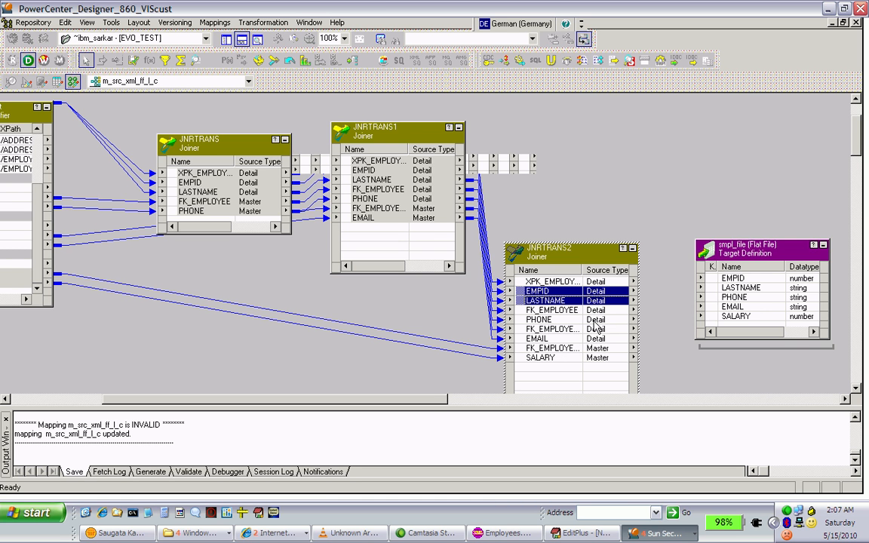
ctrl+click(594, 321)
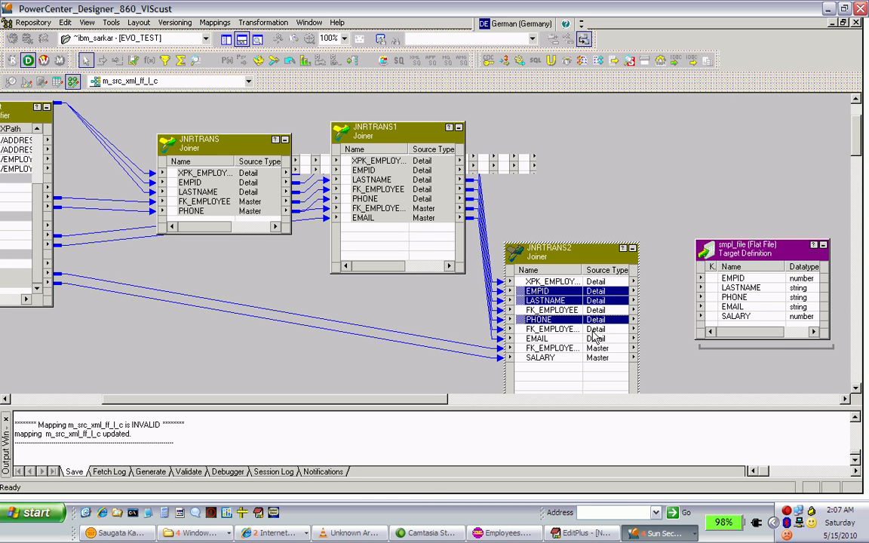
ctrl+click(593, 340)
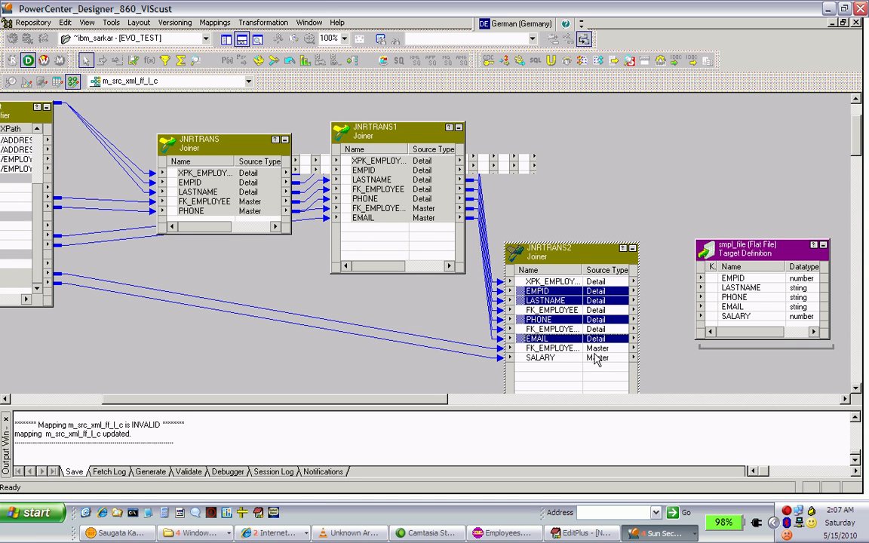
ctrl+click(596, 359)
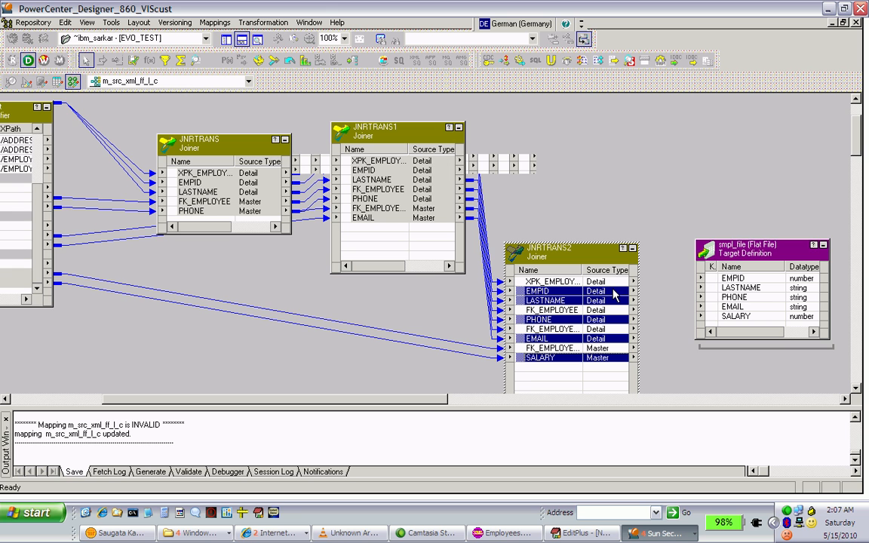
drag(615, 295, 743, 279)
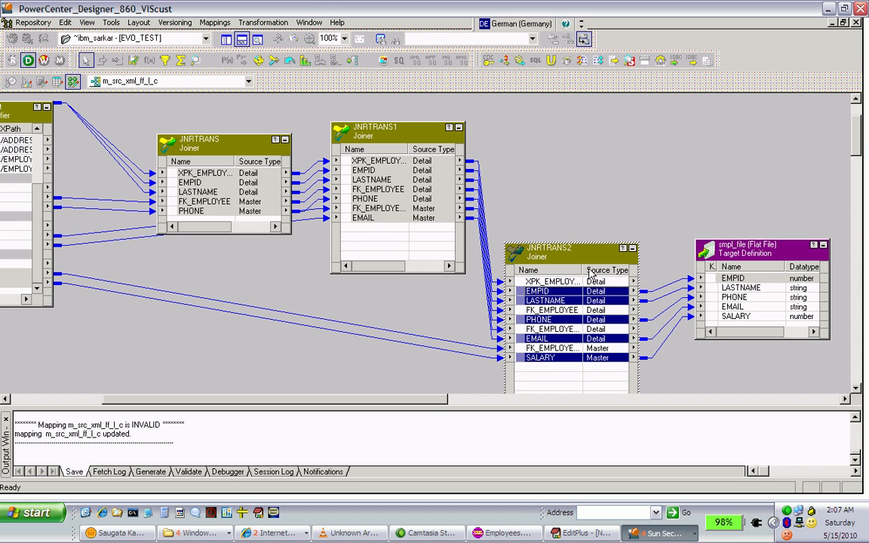
key(ctrl+s)
Arrange all objects of the mapping as icons in the workspace
right_click(184, 341)
key(Down)
key(Down)
key(Down)
key(Up)
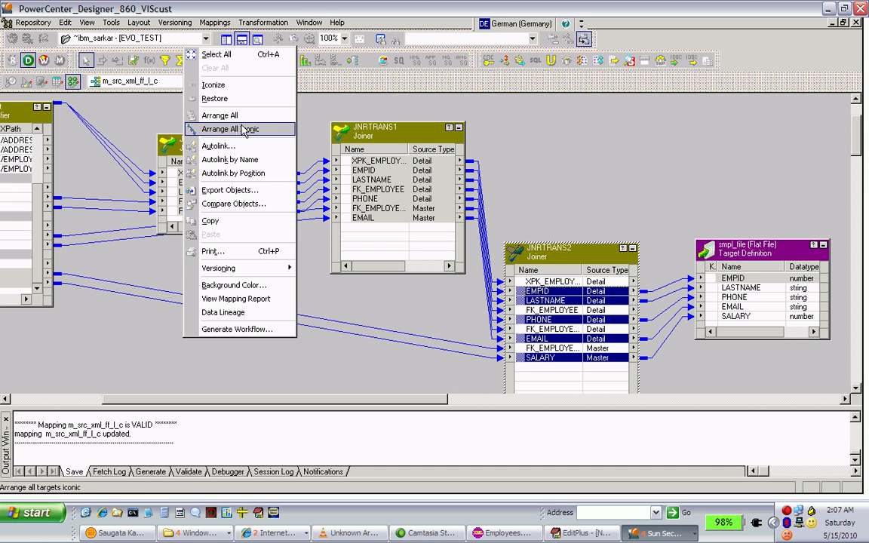
click(243, 129)
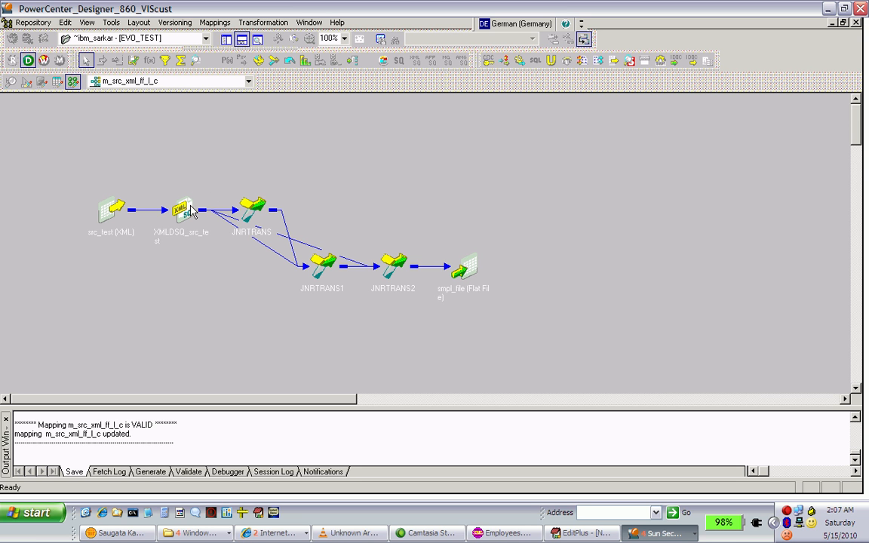
click(255, 210)
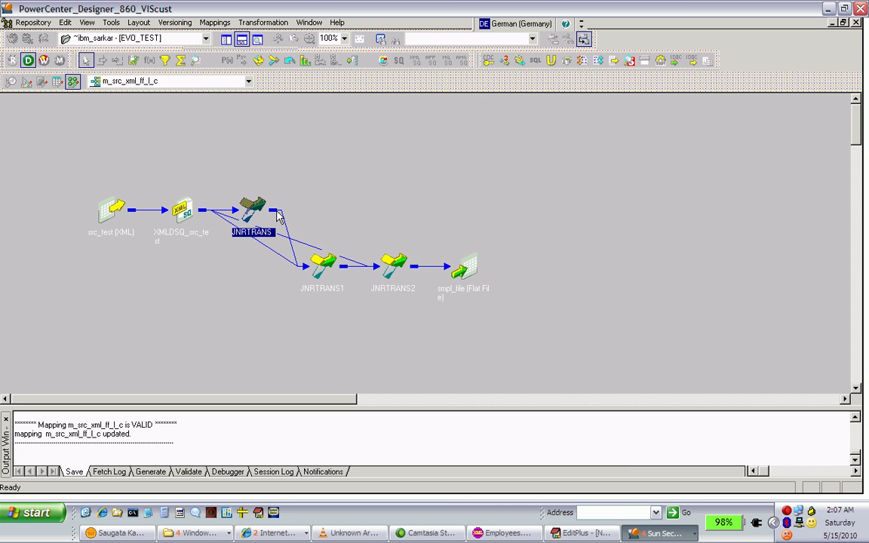
click(320, 266)
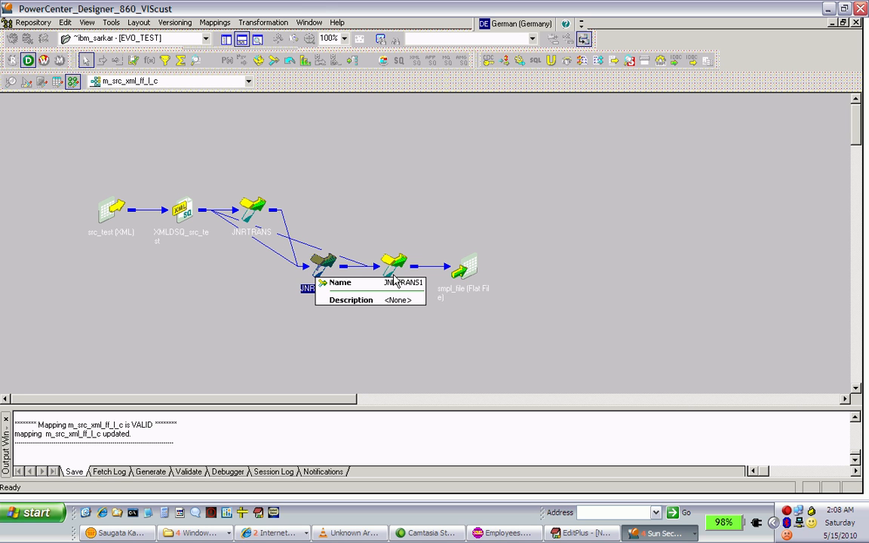
Restore JNRTRANS2 from its icon, open its transformation settings and start renaming it
click(393, 278)
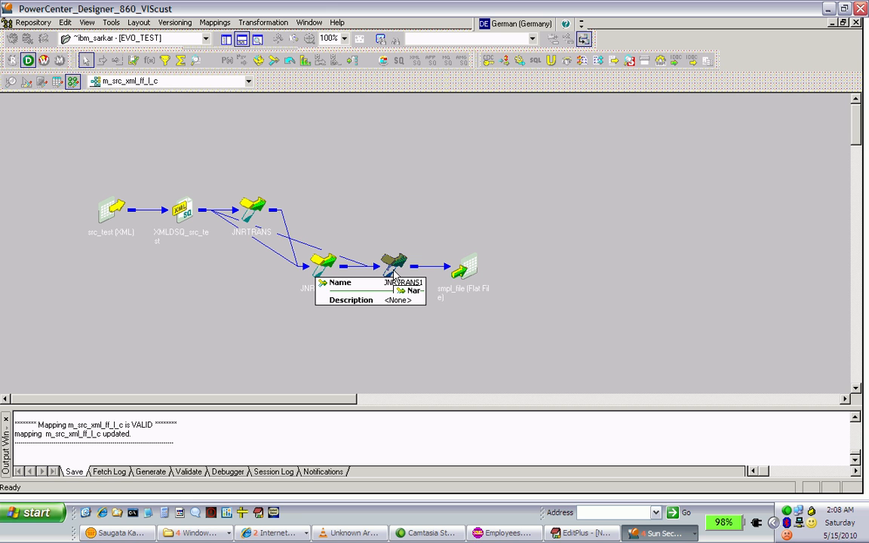
double_click(396, 265)
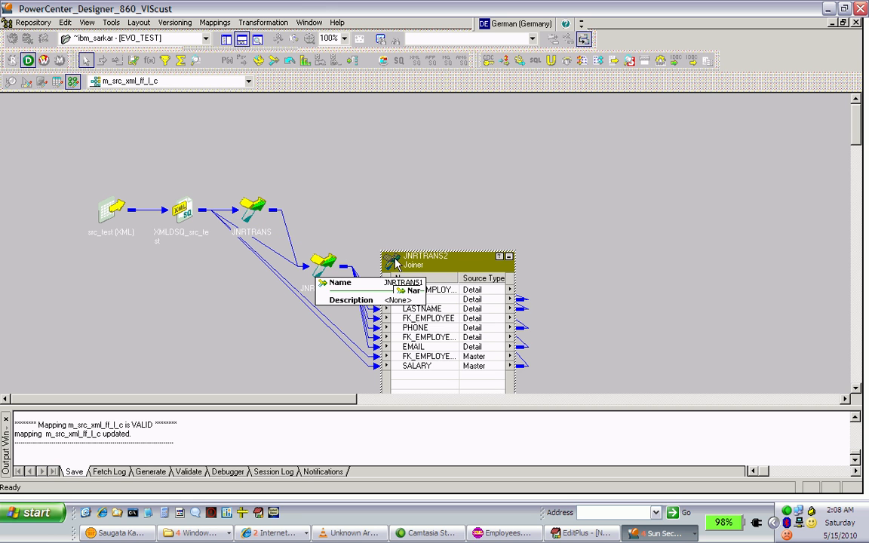
double_click(425, 265)
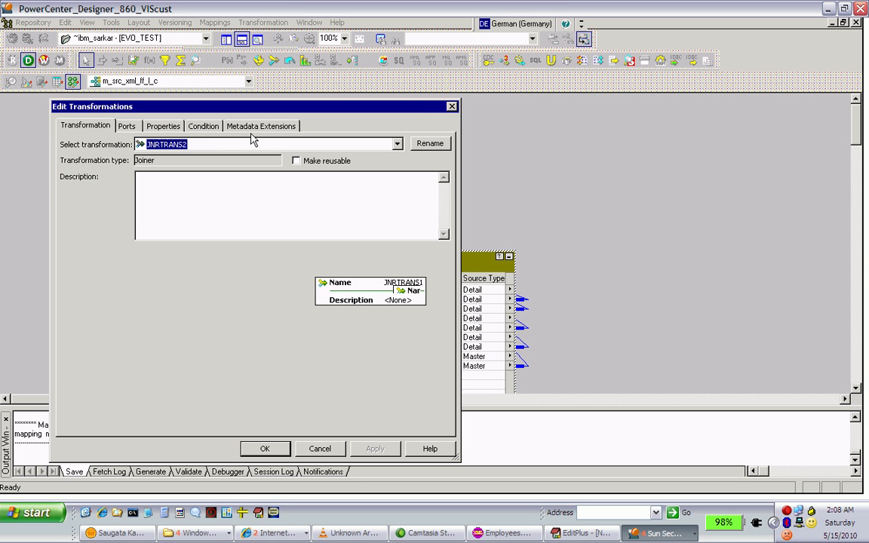
click(428, 144)
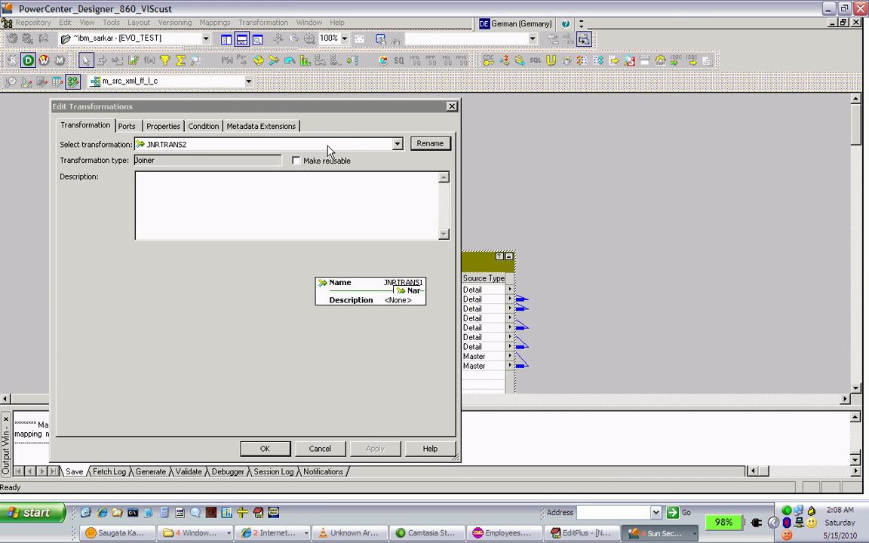